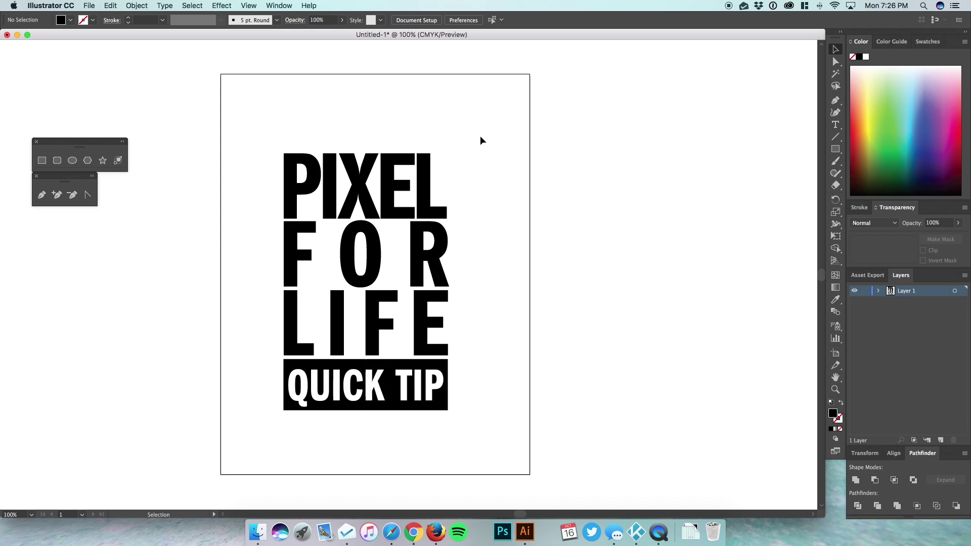
Toggle between the Direct Selection and Selection tools, then show the document rulers with Cmd+R.
key("a")
key("v")
key("a")
key("super+r")
key("v")
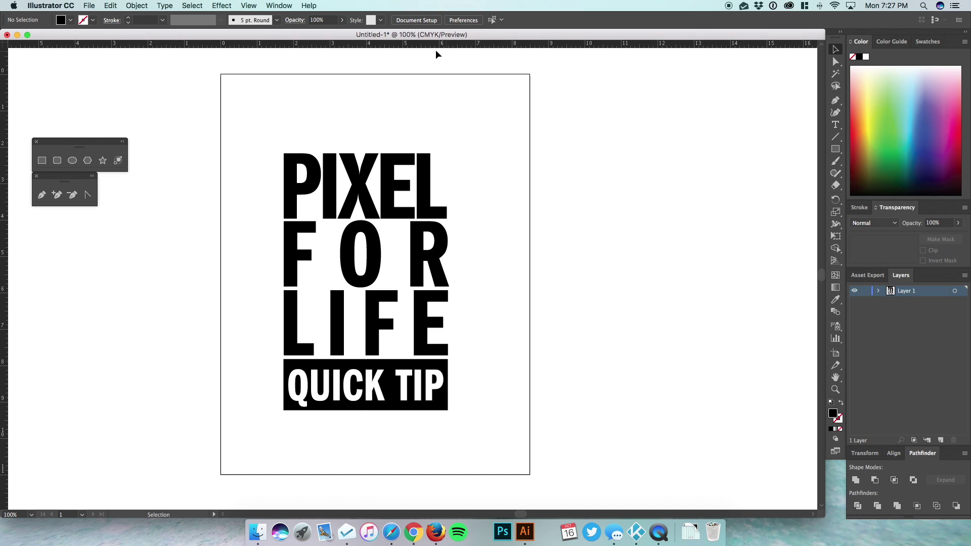
left_click(248, 7)
mouse_move(286, 218)
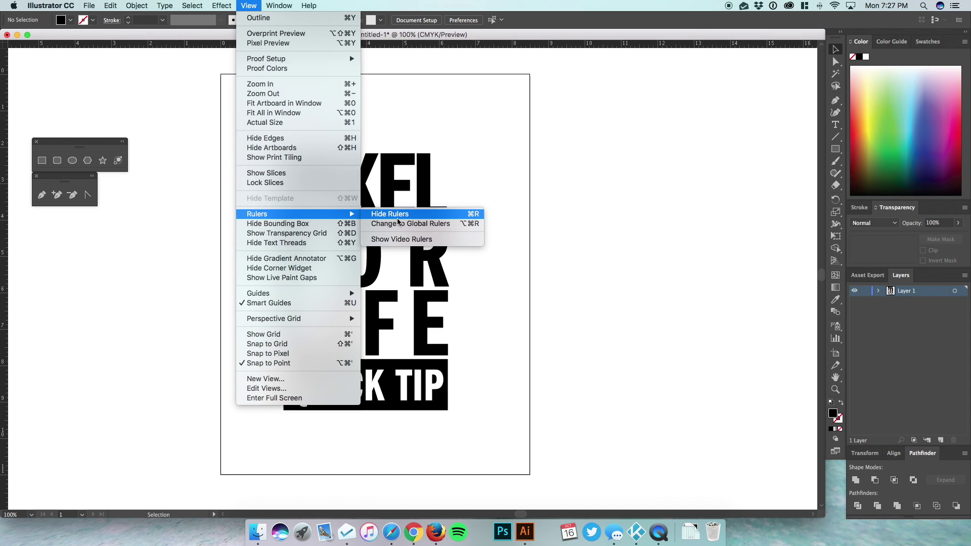
left_click(415, 217)
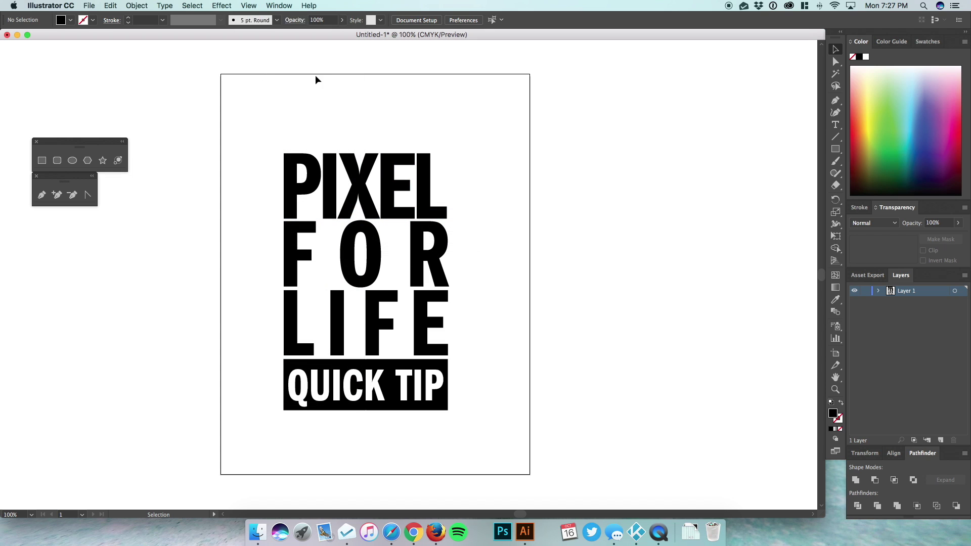
left_click(248, 7)
mouse_move(303, 214)
left_click(409, 213)
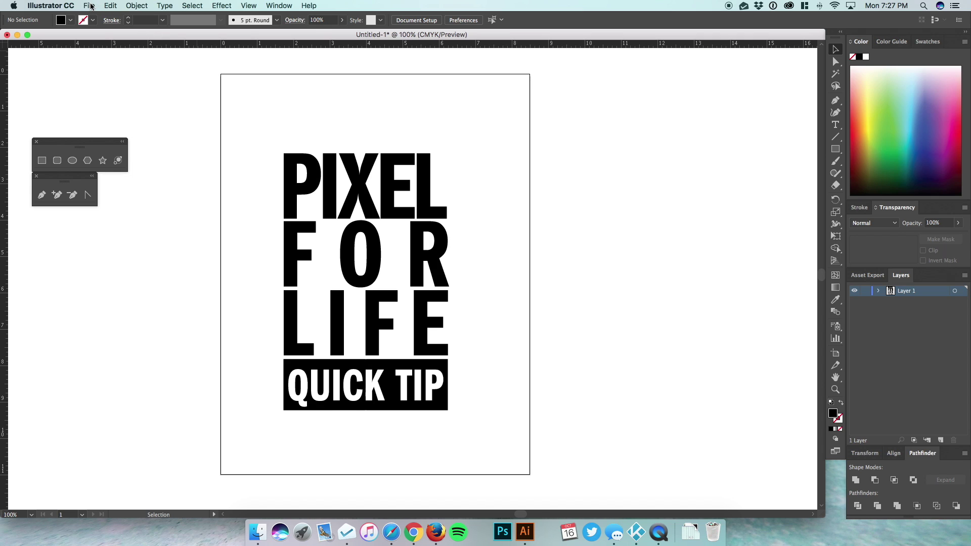
Bring up the General preferences from the Illustrator CC menu.
key("super+k")
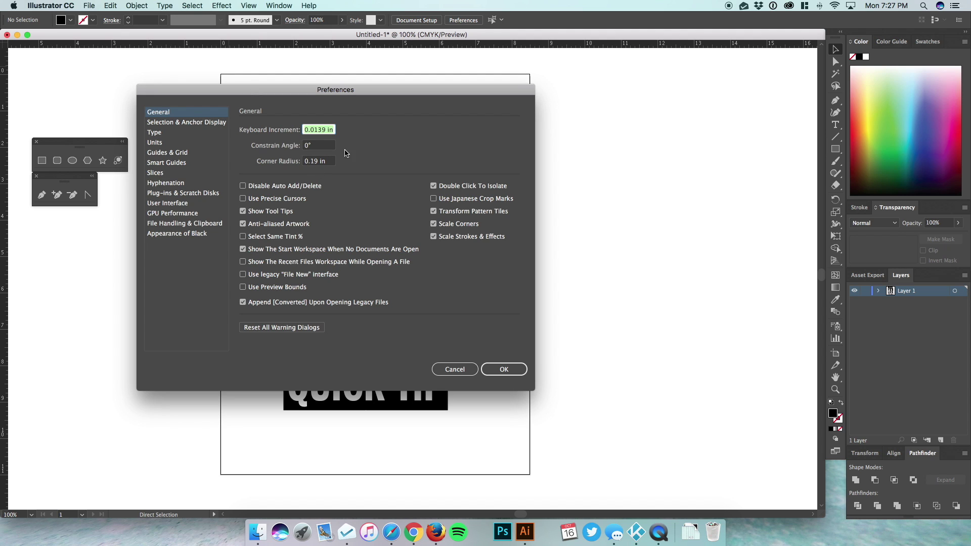
left_click(454, 369)
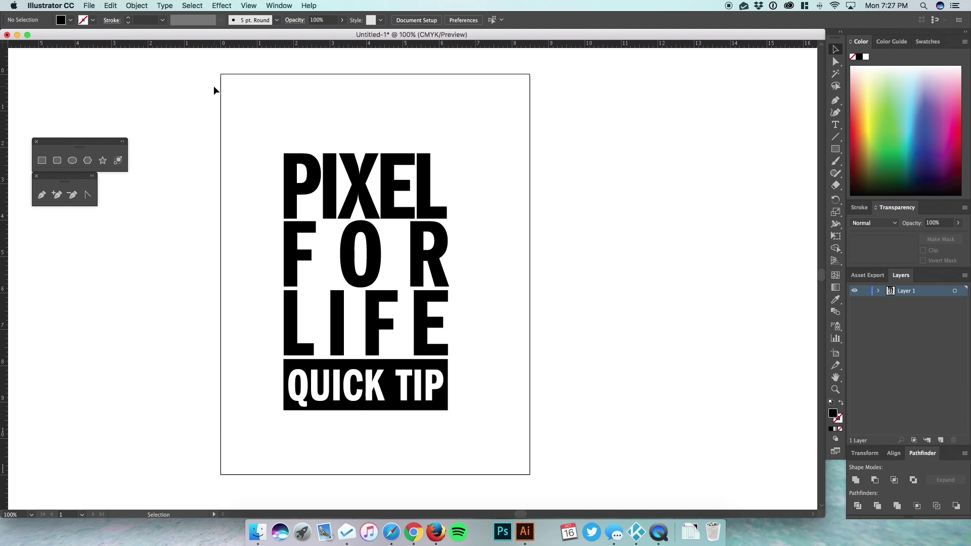
left_click(50, 6)
mouse_move(78, 33)
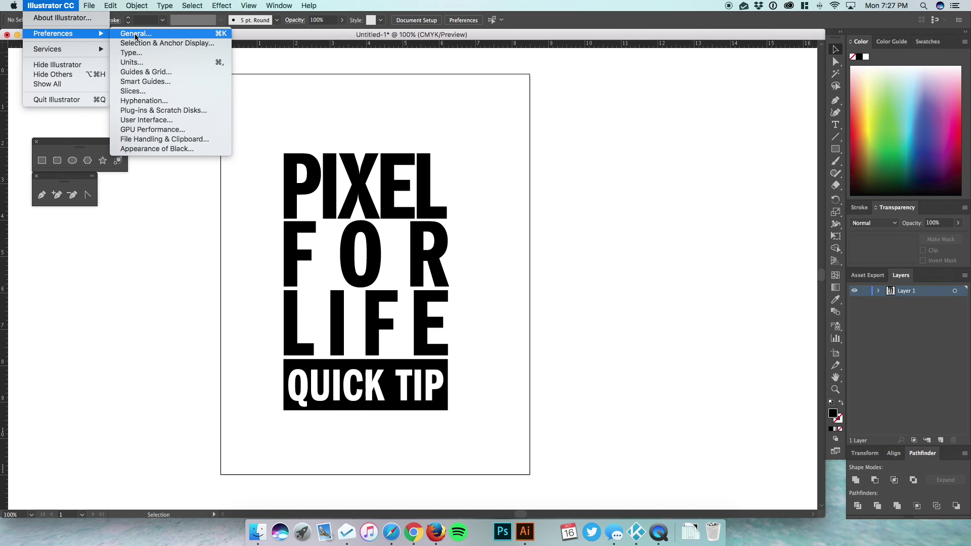
left_click(135, 34)
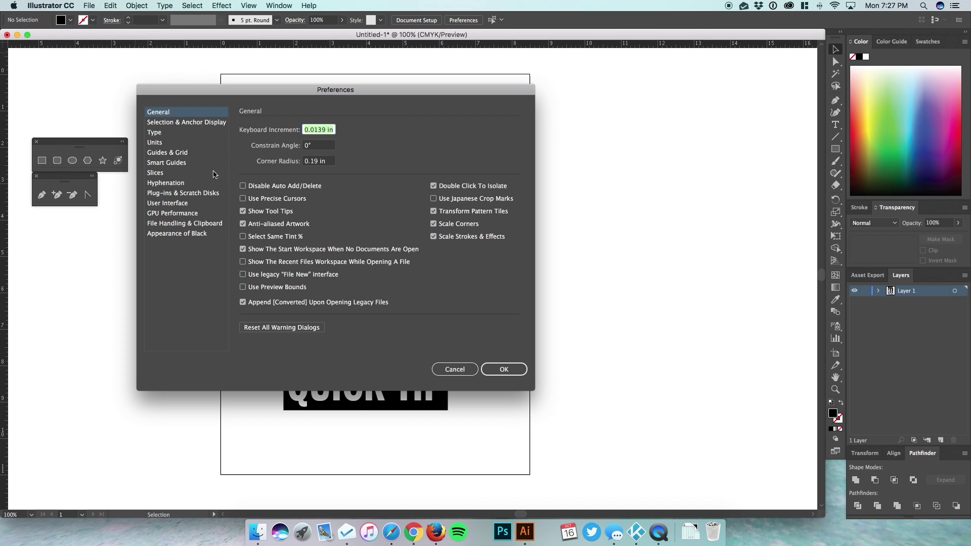
left_click_drag(276, 92, 307, 90)
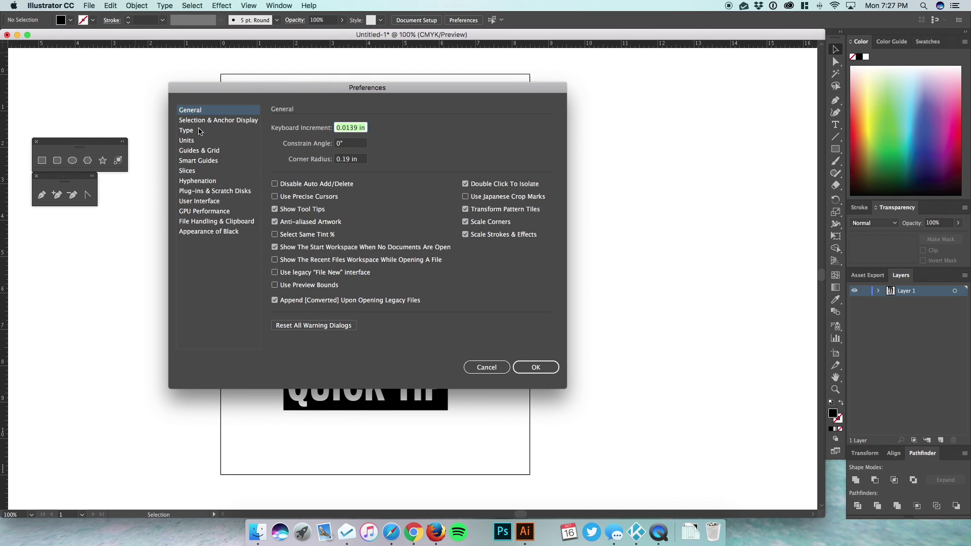
Confirm Inches as the general unit, review the Guides & Grid settings, and accept the preferences.
left_click(197, 142)
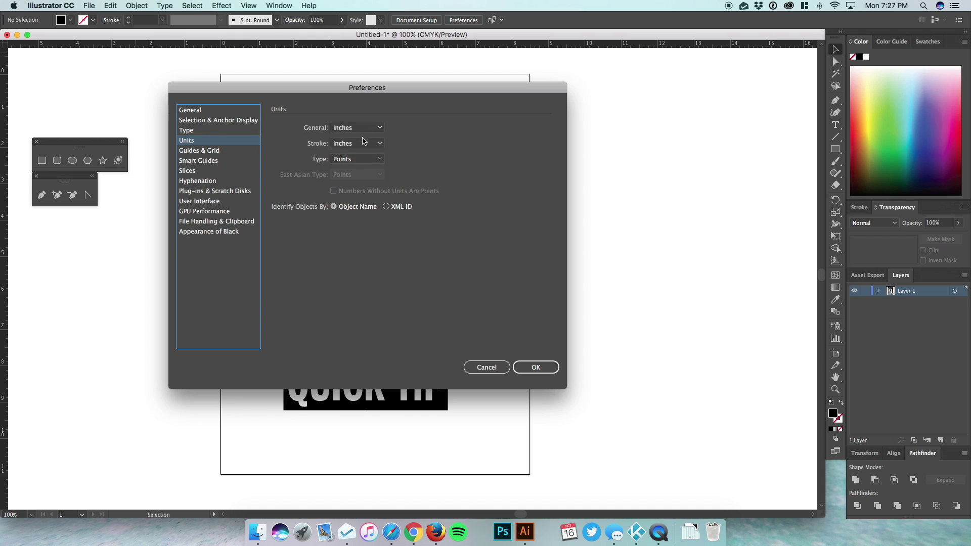
left_click(376, 130)
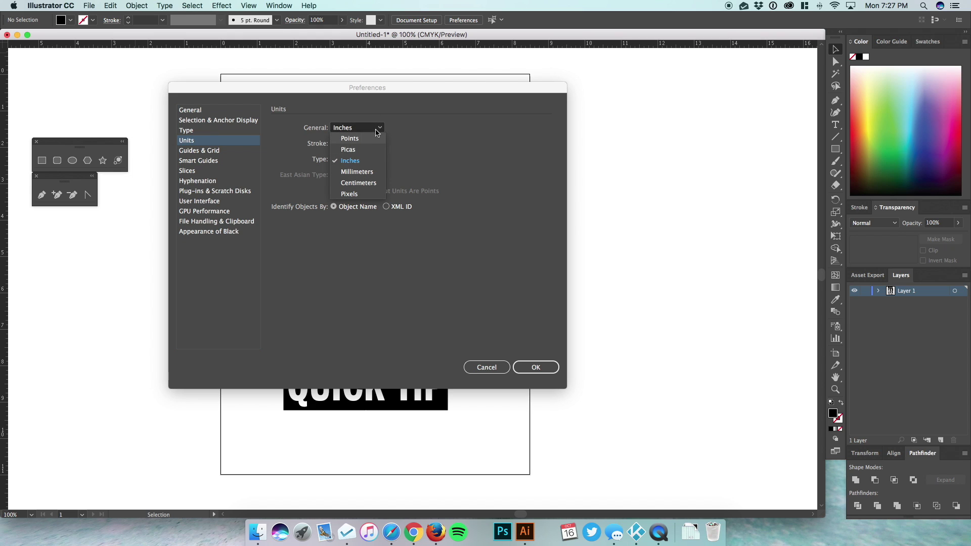
left_click(377, 130)
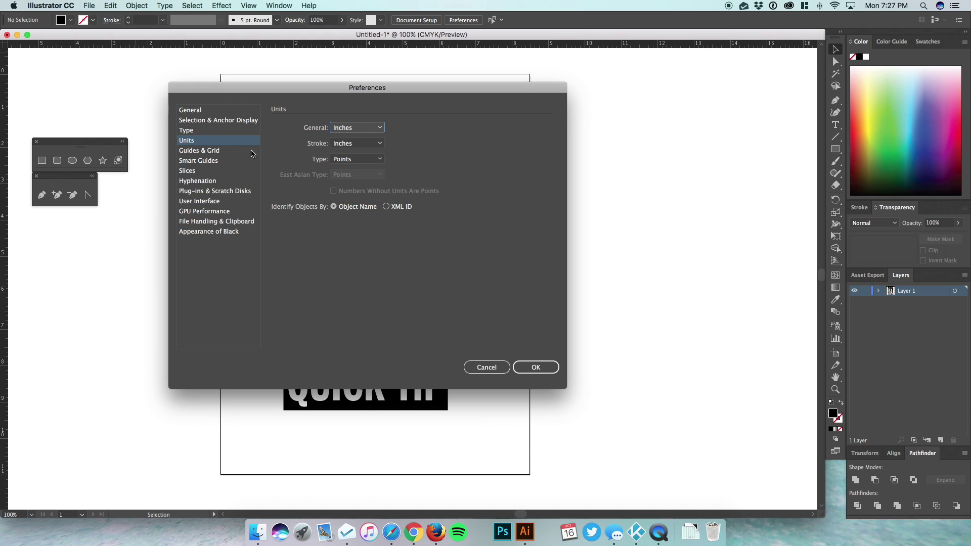
left_click(233, 154)
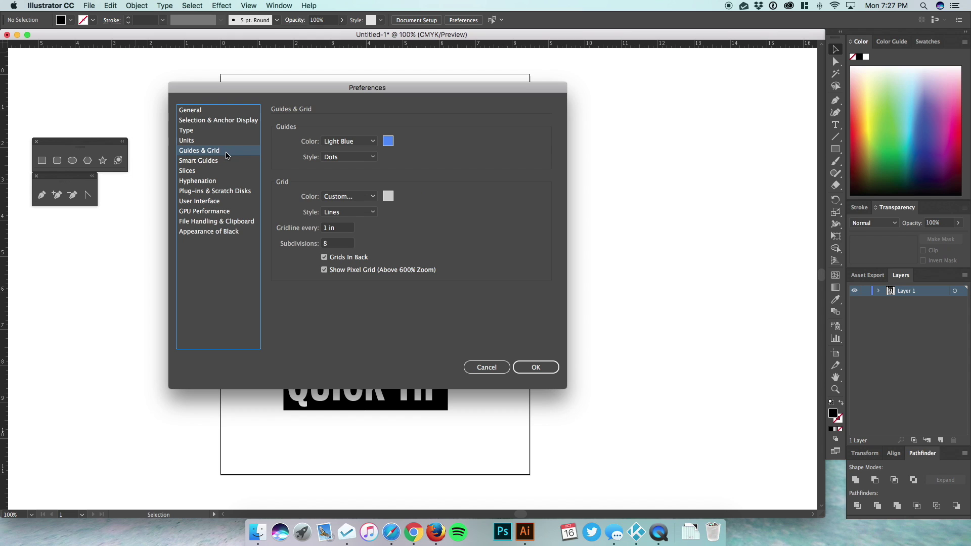
left_click_drag(427, 92, 450, 138)
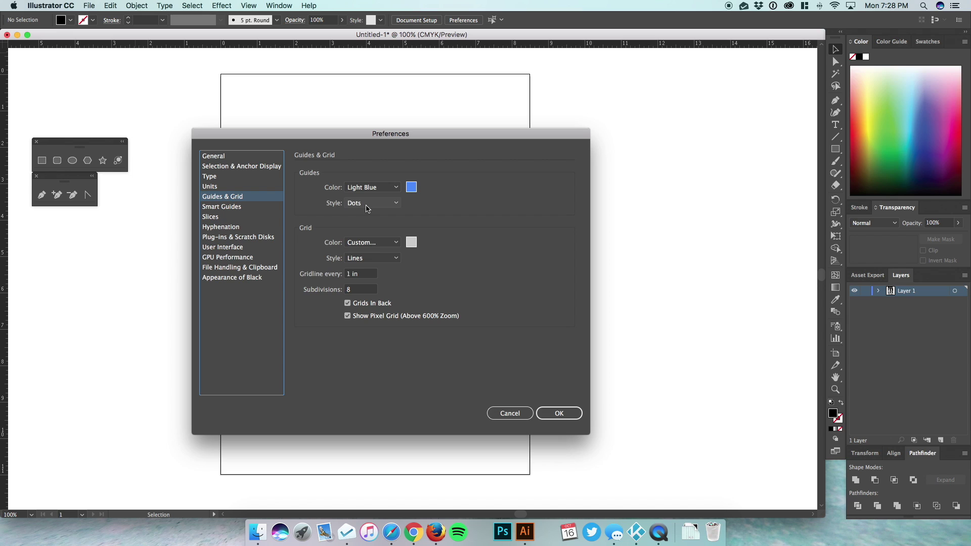
left_click(557, 418)
Pull a test vertical guide onto the artboard, undo it, and zoom in on the lettering.
left_click_drag(4, 223, 284, 225)
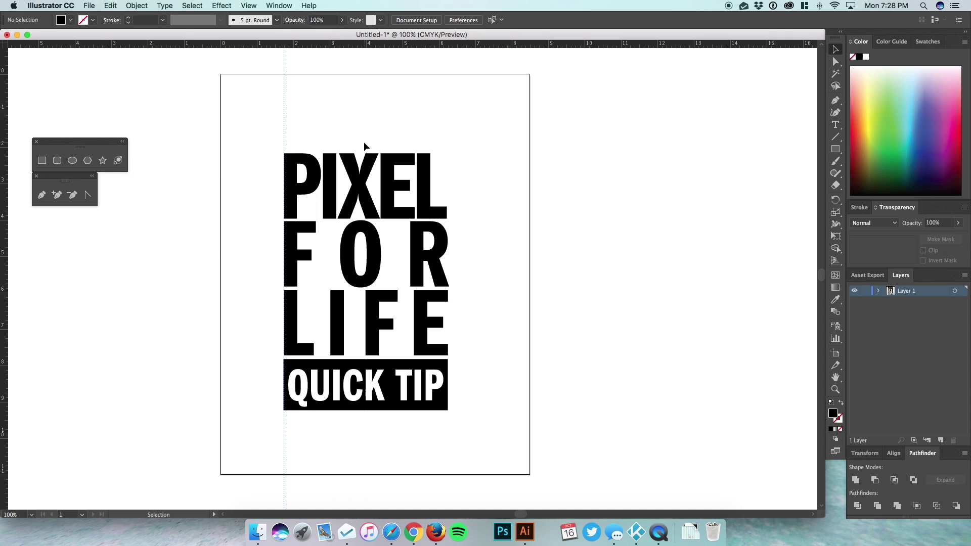
key("super+z")
key("super+equal")
left_click_drag(568, 169, 558, 197)
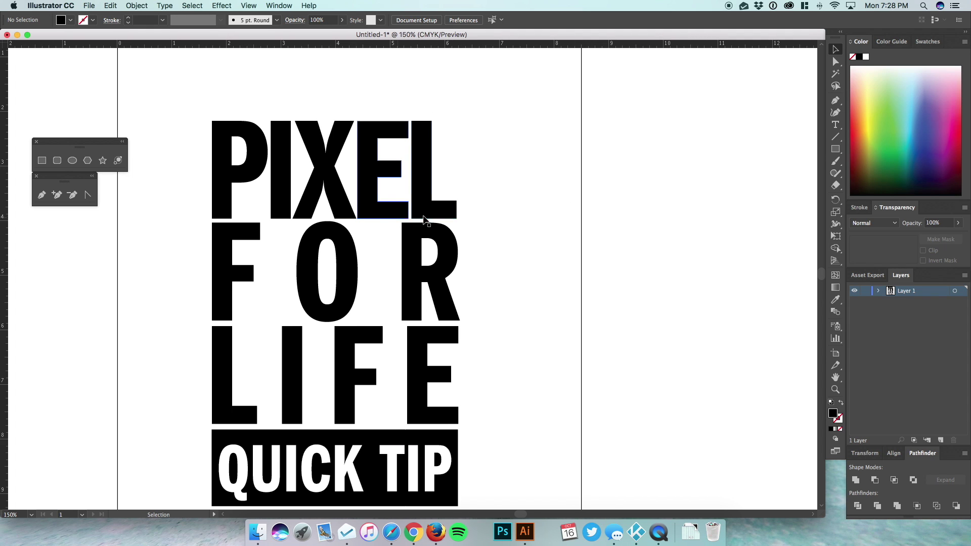
Place a horizontal guide below PIXEL, remove it, then select and deselect the L.
left_click_drag(530, 46, 561, 220)
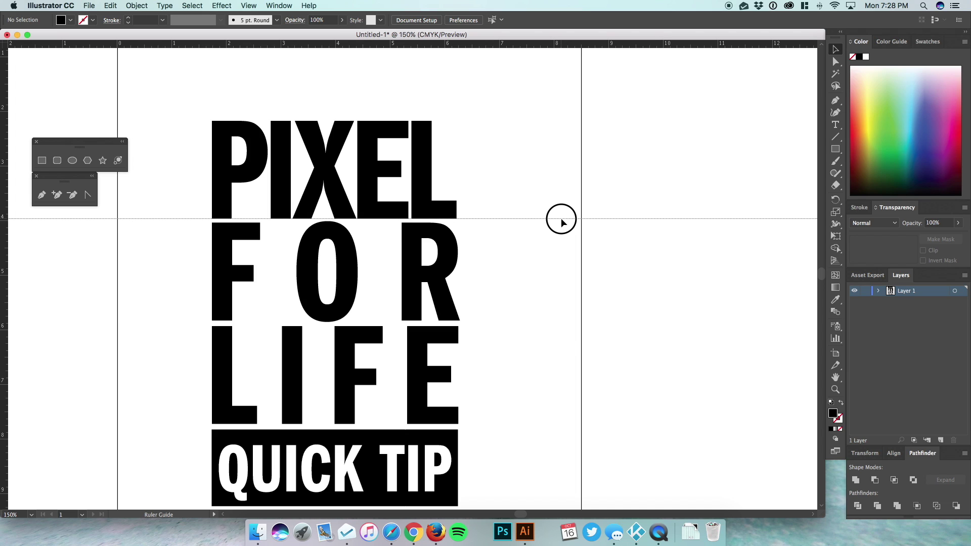
left_click_drag(561, 220, 560, 218)
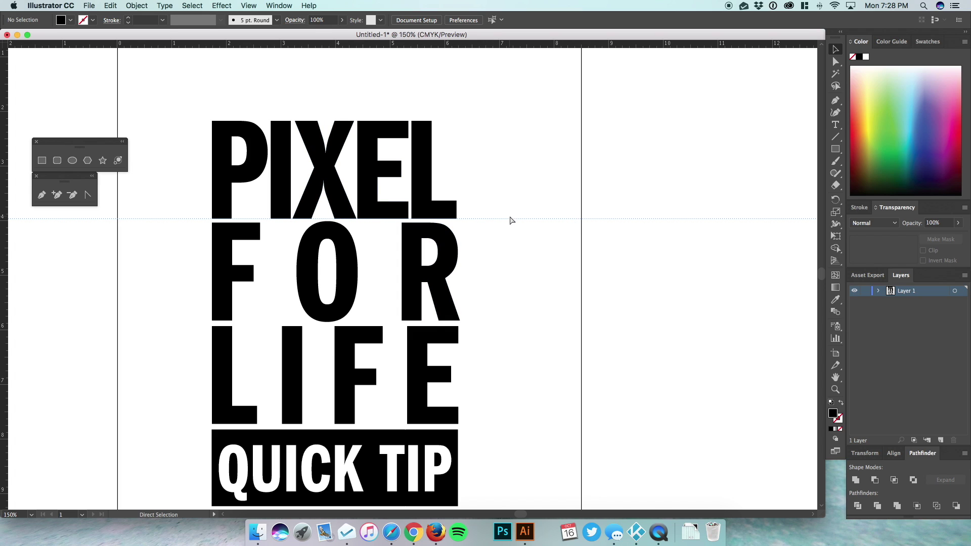
key("super+semicolon")
left_click_drag(496, 108, 425, 164)
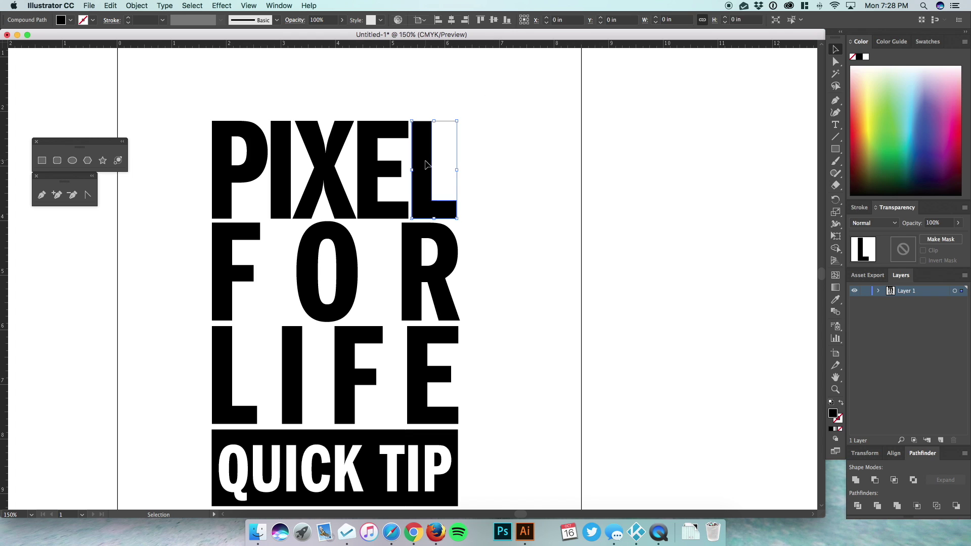
left_click(532, 102)
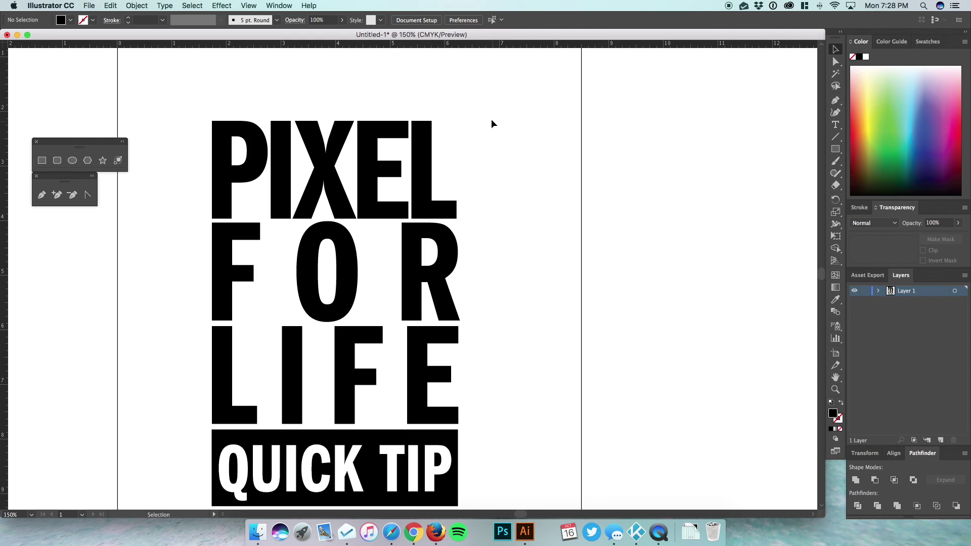
Add guides beneath PIXEL and along the P's left edge, then move and reset the ruler origin.
left_click_drag(469, 46, 457, 218)
left_click_drag(5, 59, 212, 122)
left_click_drag(4, 44, 212, 122)
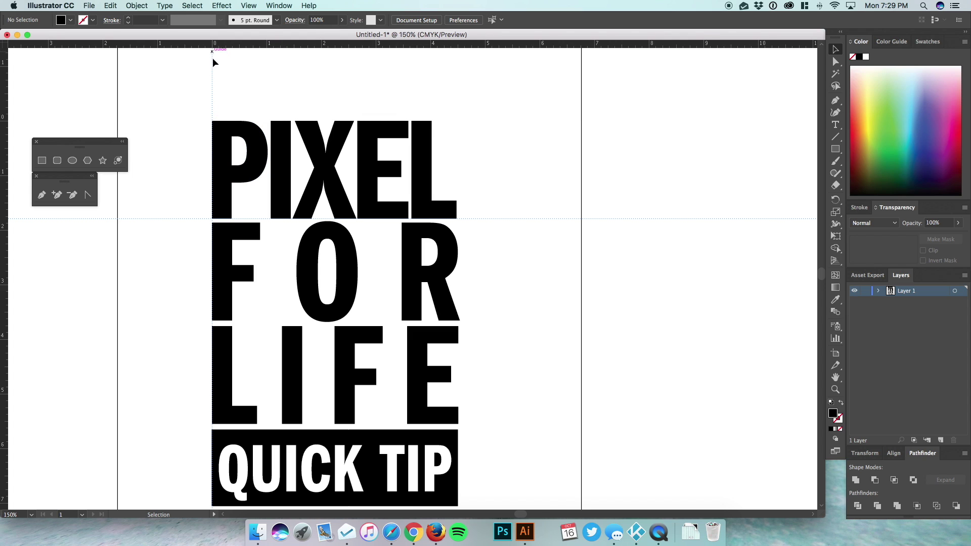
left_click_drag(4, 48, 272, 122)
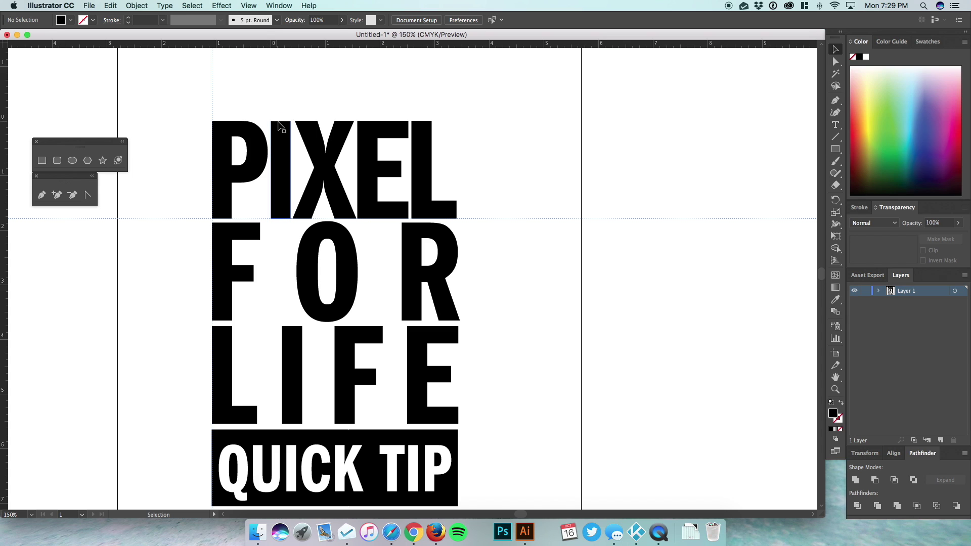
double_click(4, 47)
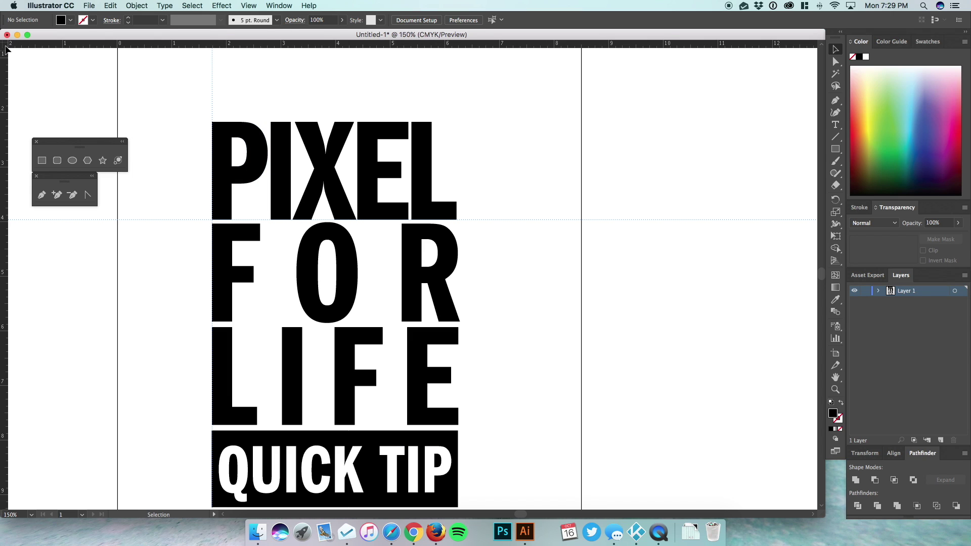
Draw a black rectangle above PIXEL and stretch it to the full 8.5 in artboard width near the top.
key("m")
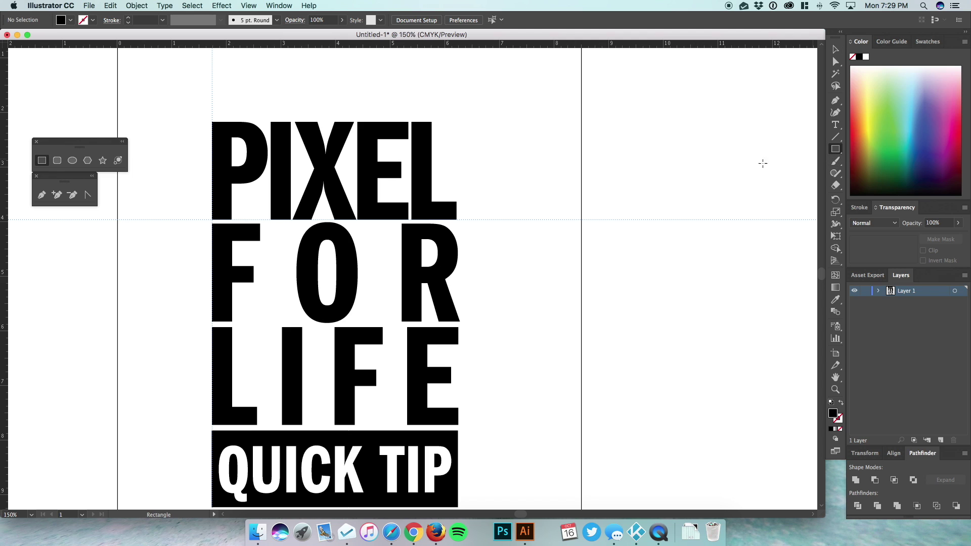
left_click_drag(549, 194, 559, 266)
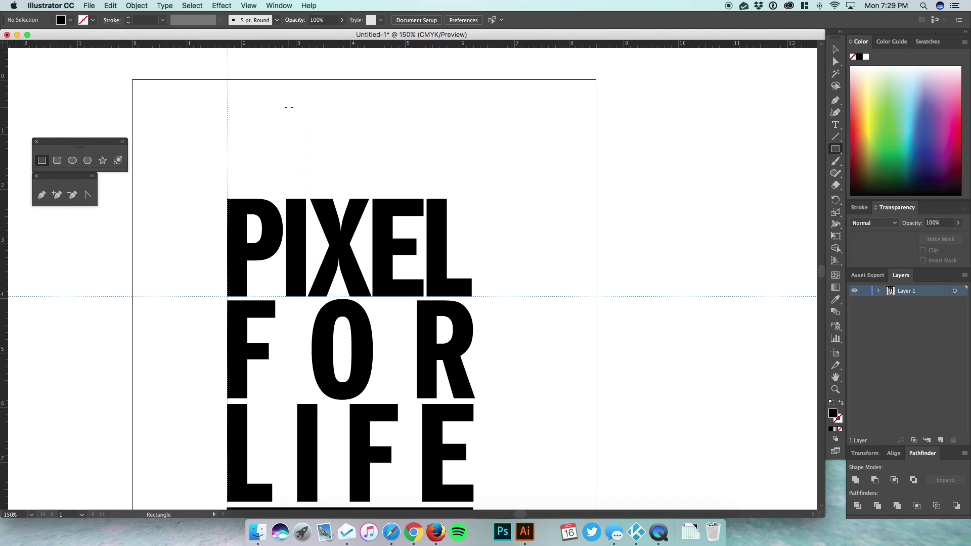
left_click_drag(230, 109, 446, 185)
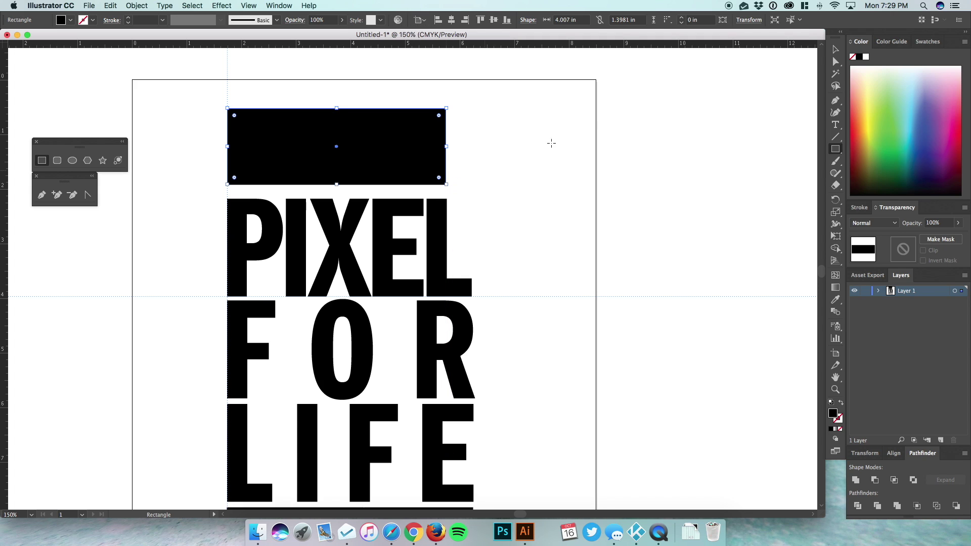
key("v")
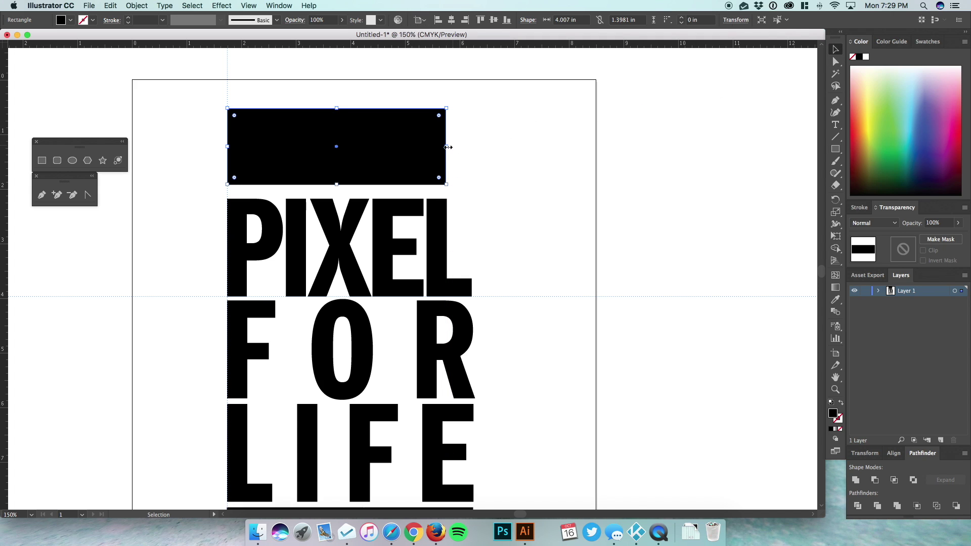
left_click_drag(446, 147, 596, 146)
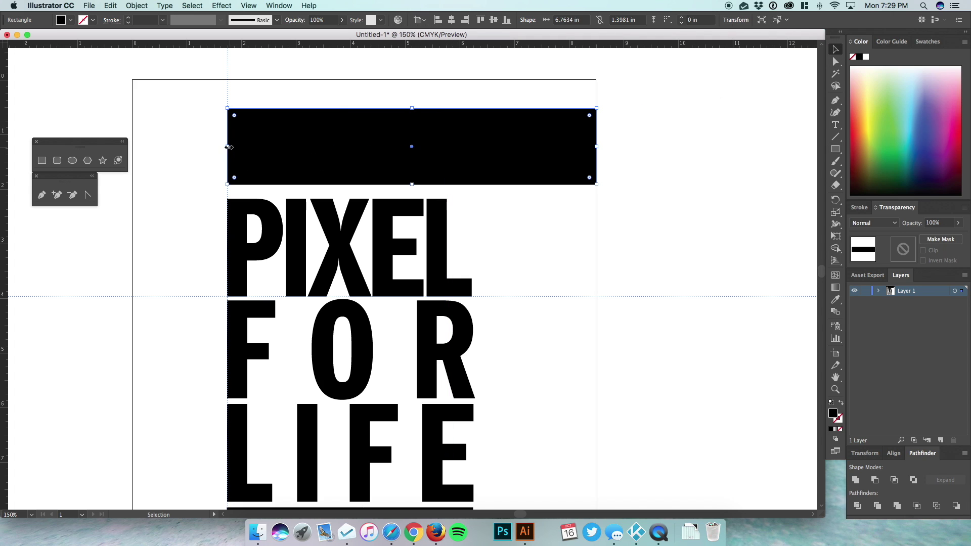
left_click_drag(227, 146, 132, 146)
left_click_drag(396, 121, 402, 153)
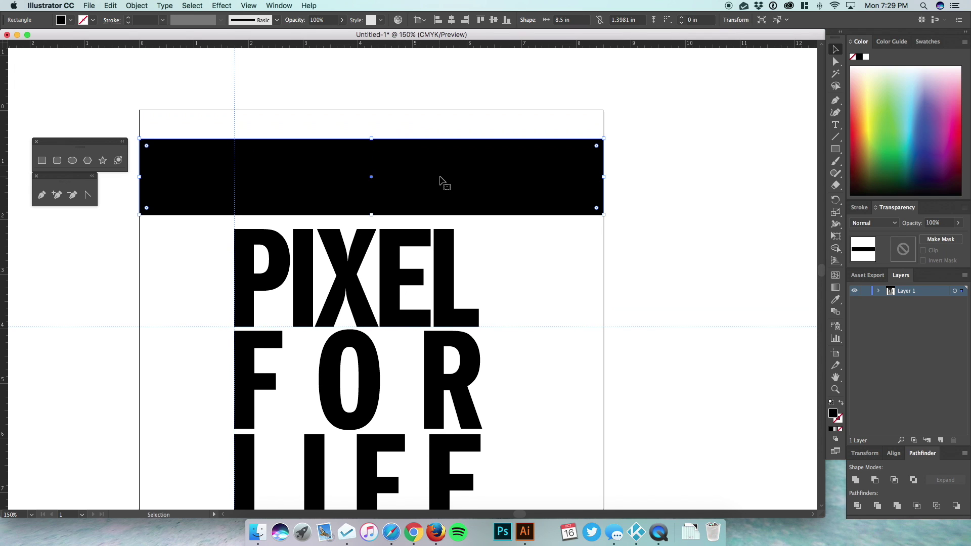
left_click_drag(442, 182, 433, 164)
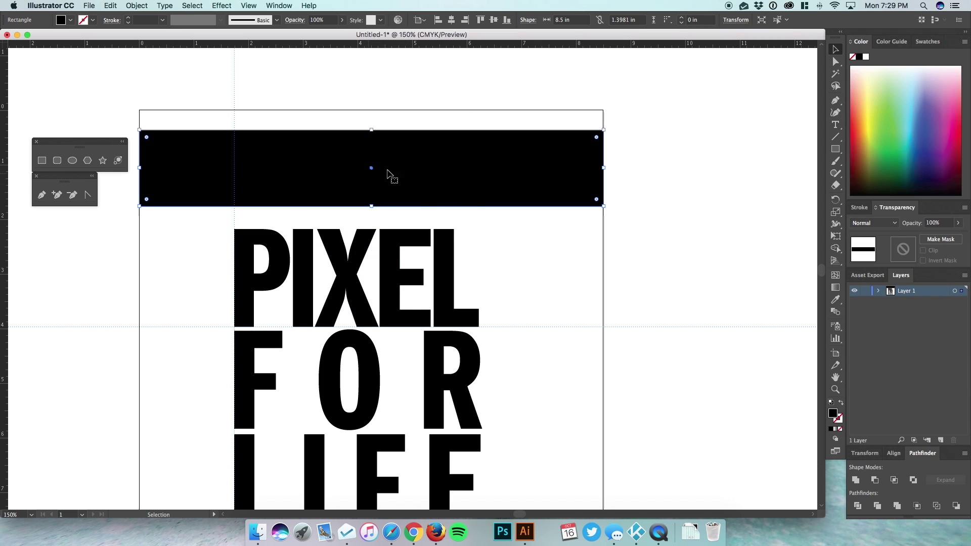
Work out 8.5/3 in Spotlight, cut the bar's width to one third (2.8333 in), and Alt-drag a copy beside it.
left_click(570, 19)
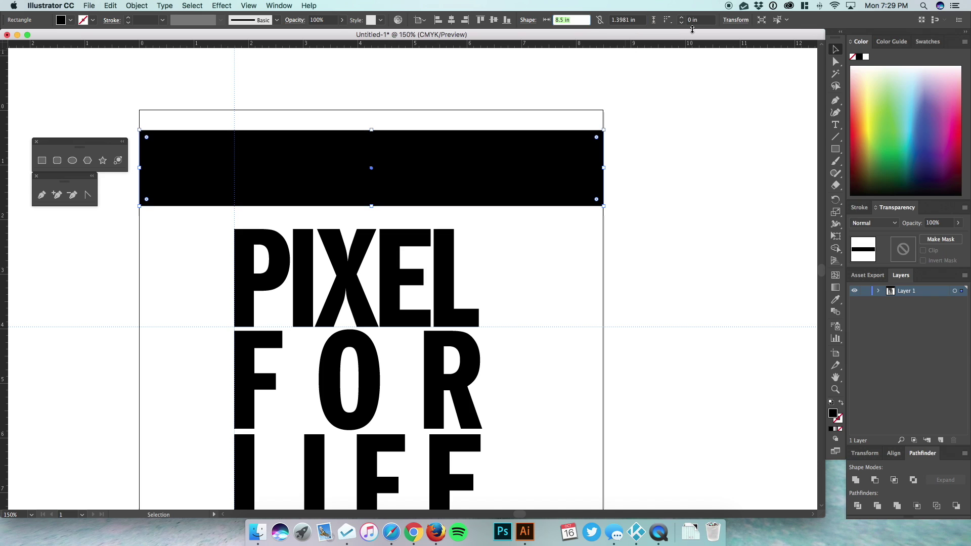
key("super+space")
type("8")
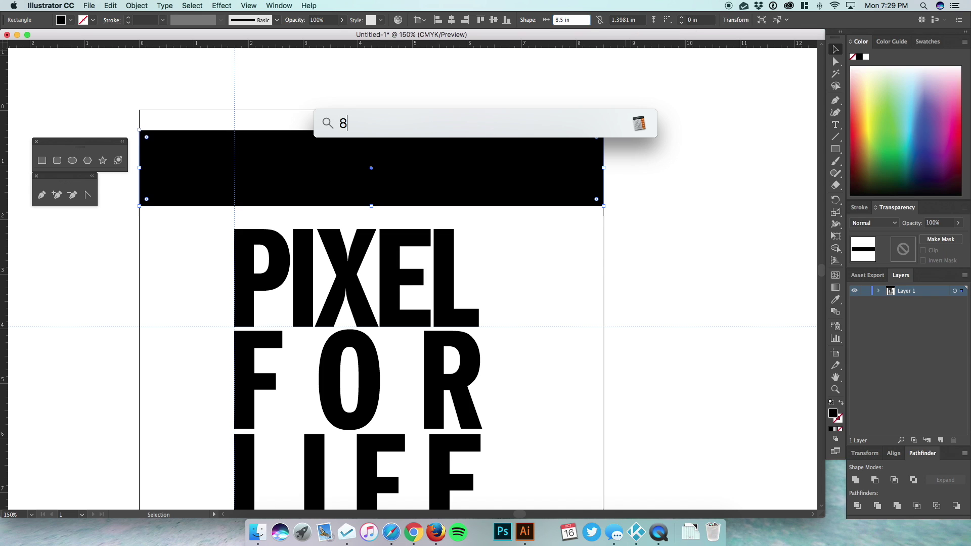
type(".5/3")
key("Escape")
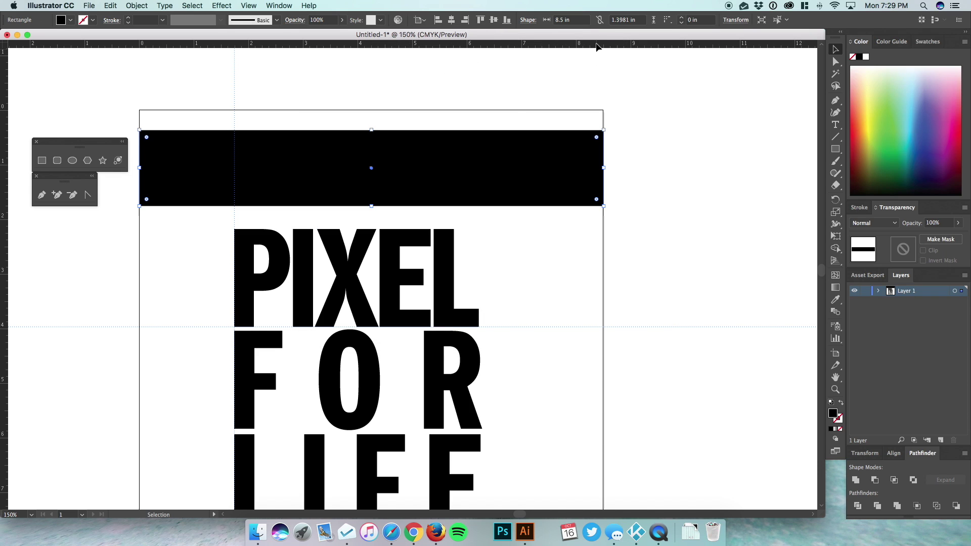
left_click(584, 19)
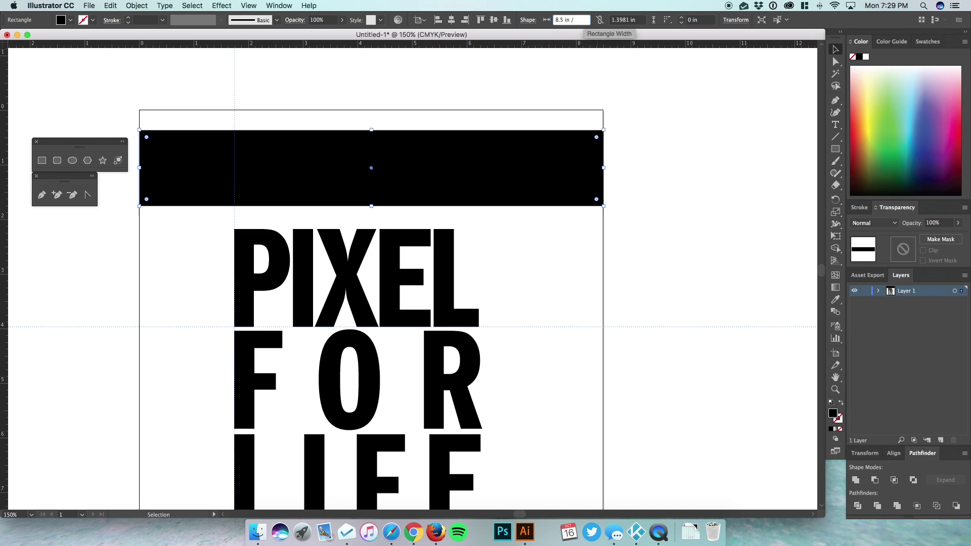
key("Return")
mouse_move(436, 179)
left_mouse_down()
mouse_move(570, 175)
mouse_move(412, 180)
mouse_move(419, 187)
left_mouse_up()
Repeat the copy with Cmd+D, then delete two copies and select the remaining rectangle.
key("super+d")
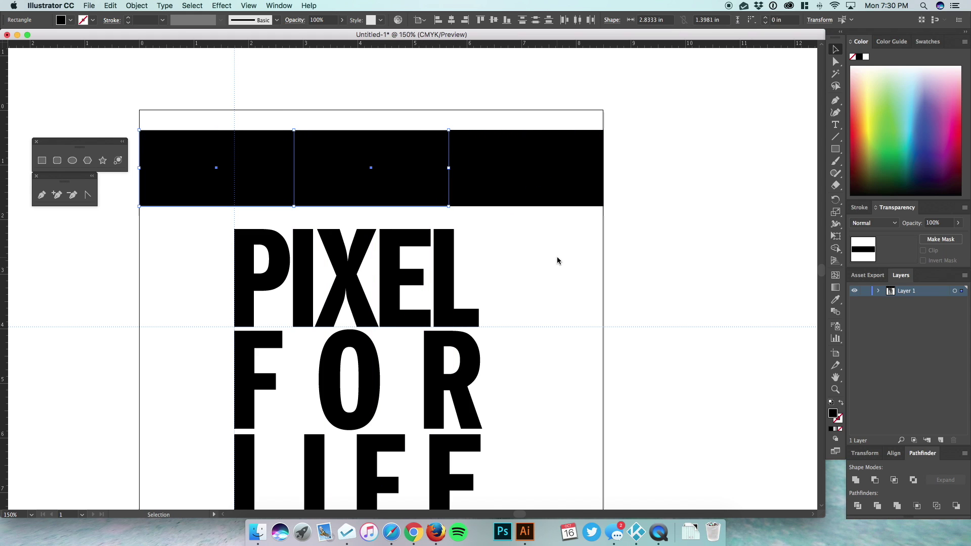
key("Delete")
left_click_drag(637, 150, 498, 220)
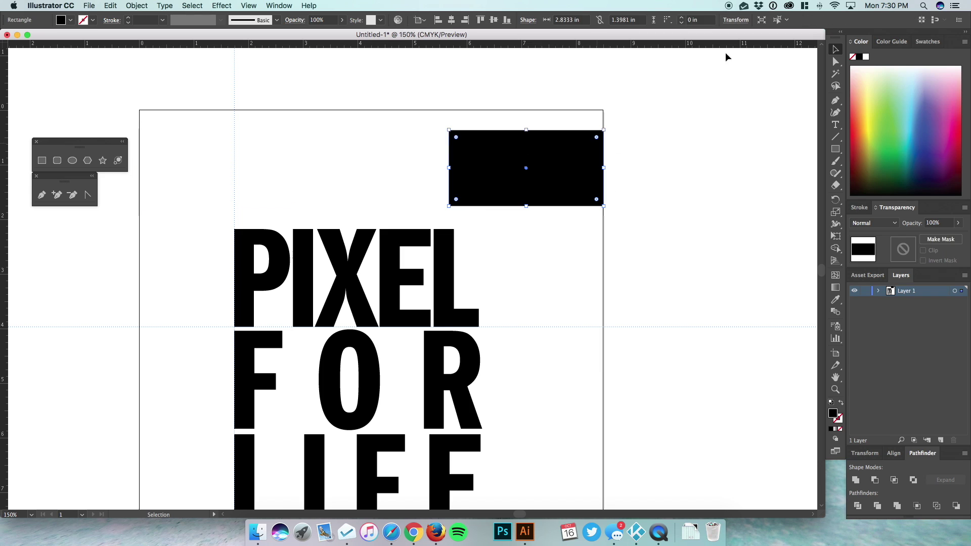
Double the rectangle's width to 5.6666 in, then add 1.375 in.
left_click(583, 20)
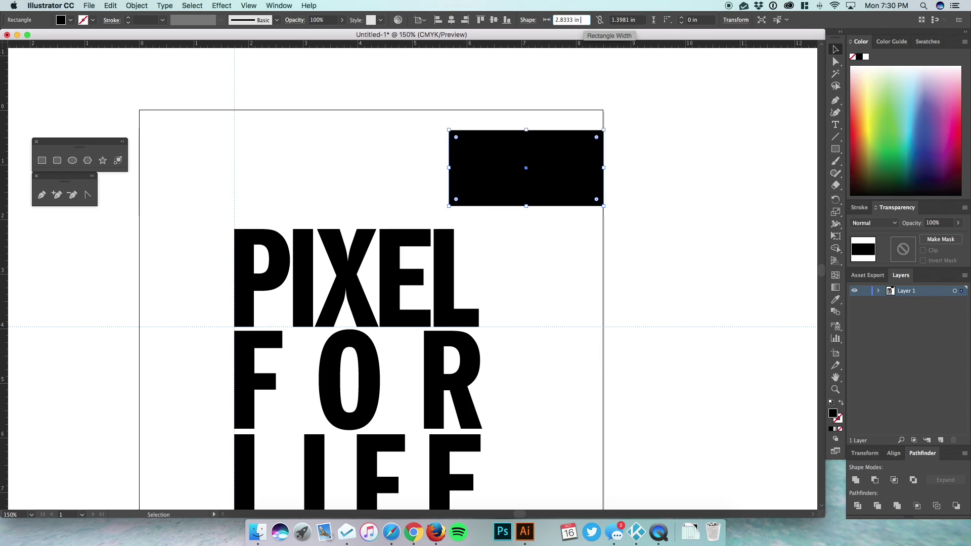
type("*2")
key("Return")
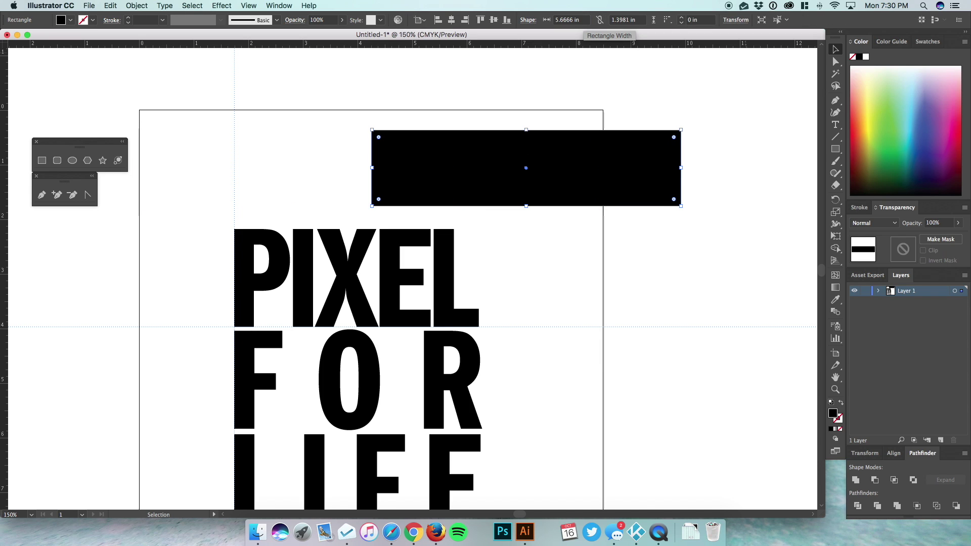
left_click(587, 21)
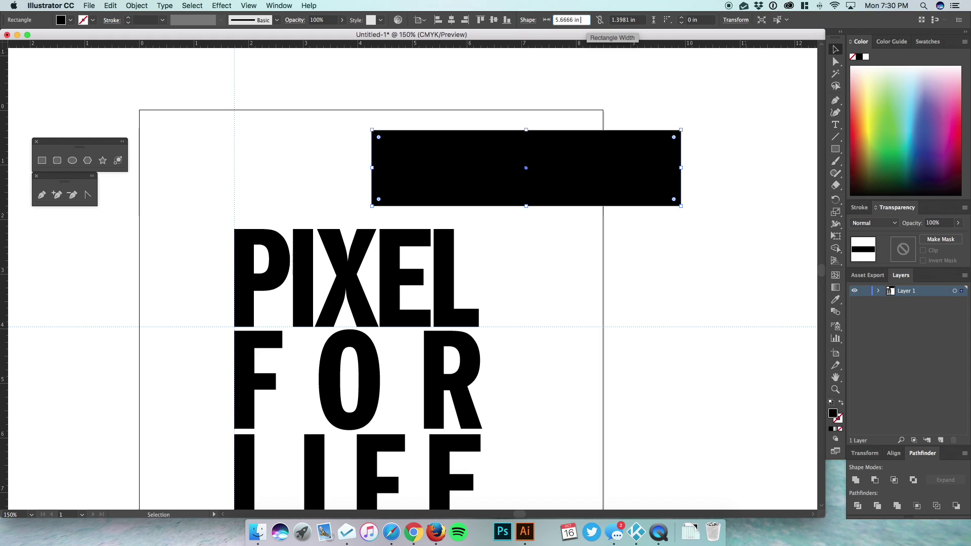
type("+1.375")
key("Return")
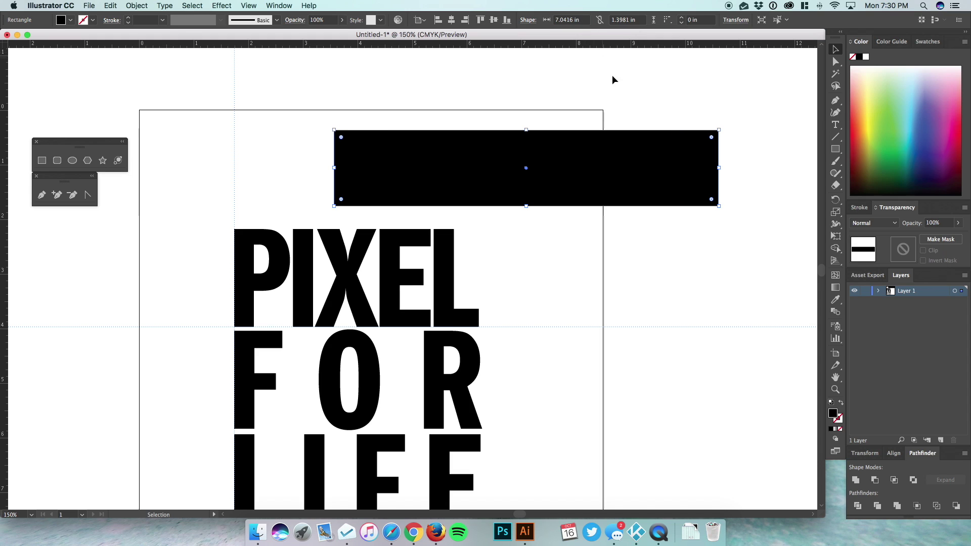
Align the rectangle's right edge with the artboard edge and subtract 5 pt from its width.
left_click(643, 162)
left_click_drag(643, 162, 544, 158)
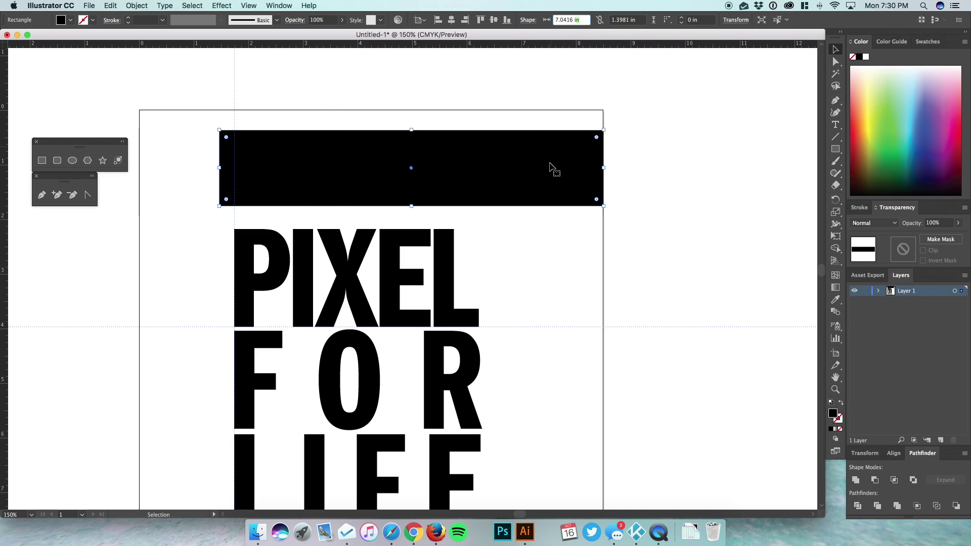
left_click(582, 21)
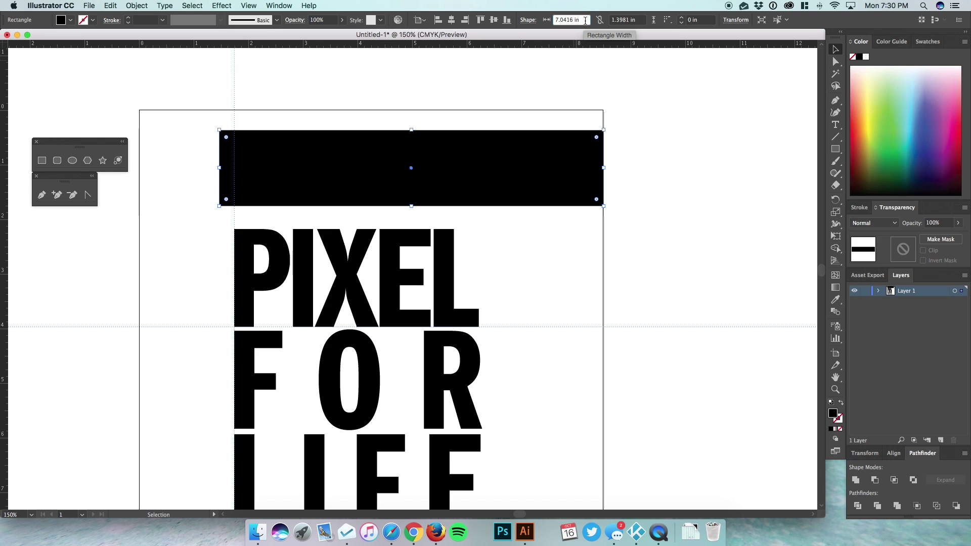
type("- 5pt")
key("Return")
left_click_drag(542, 148, 545, 152)
Marquee-select the black rectangle and delete it.
left_click(672, 138)
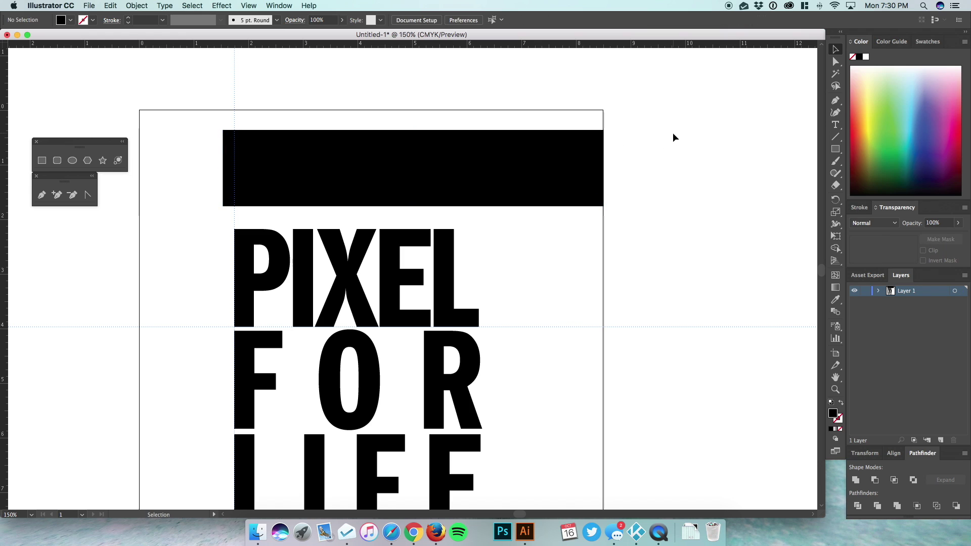
left_click_drag(659, 103, 556, 208)
key("Delete")
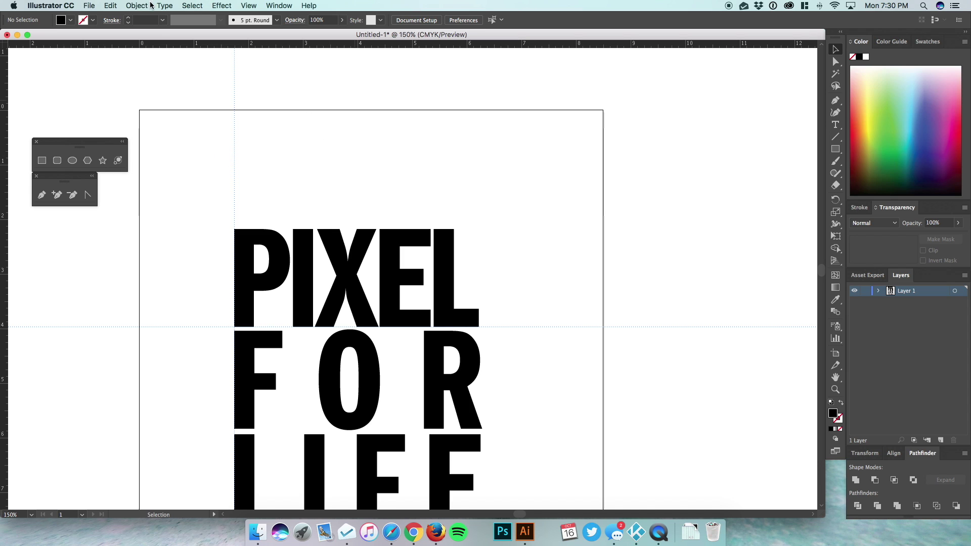
right_click(352, 130)
Choose Unlock Guides from the canvas context menu, then select the guides and delete them.
right_click(494, 174)
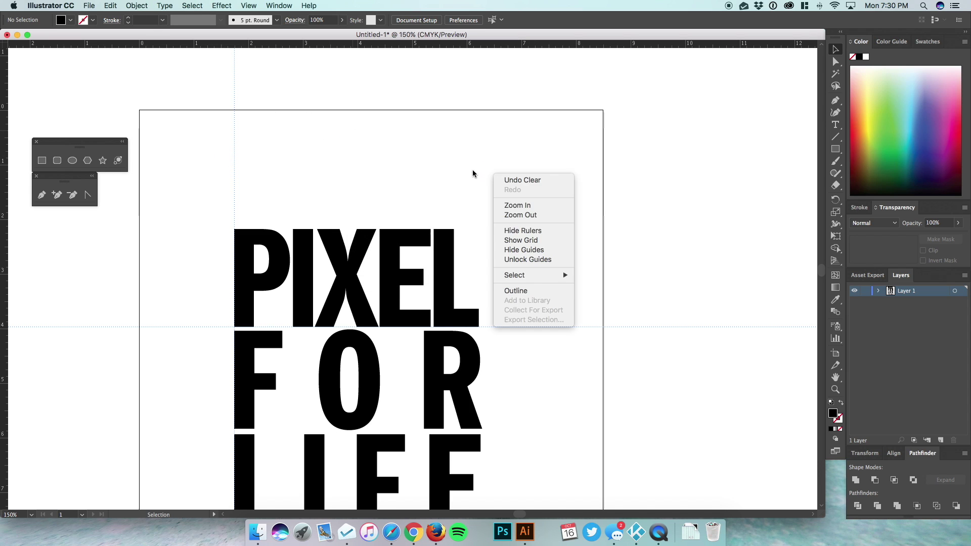
right_click(448, 167)
left_click(484, 257)
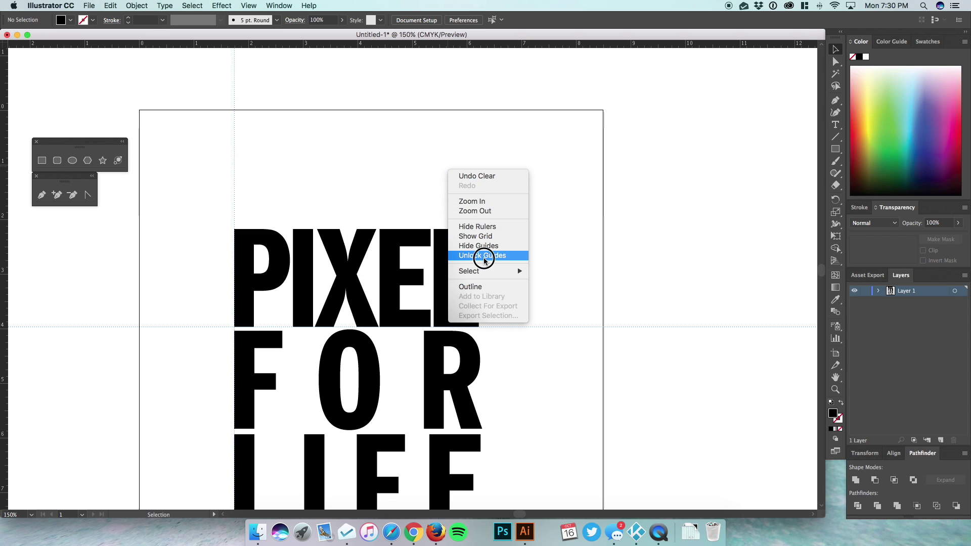
left_click(556, 307)
left_click(201, 169)
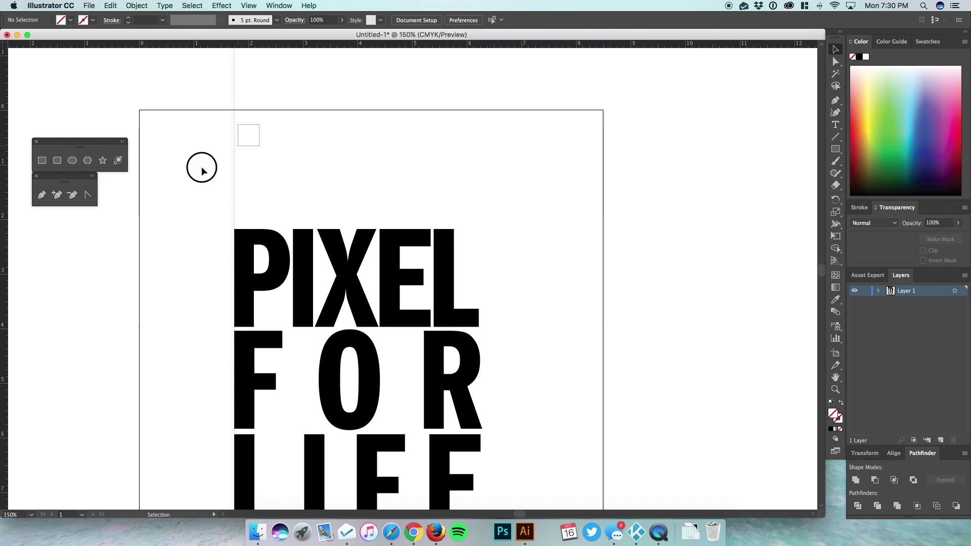
left_click(234, 175)
key("Delete")
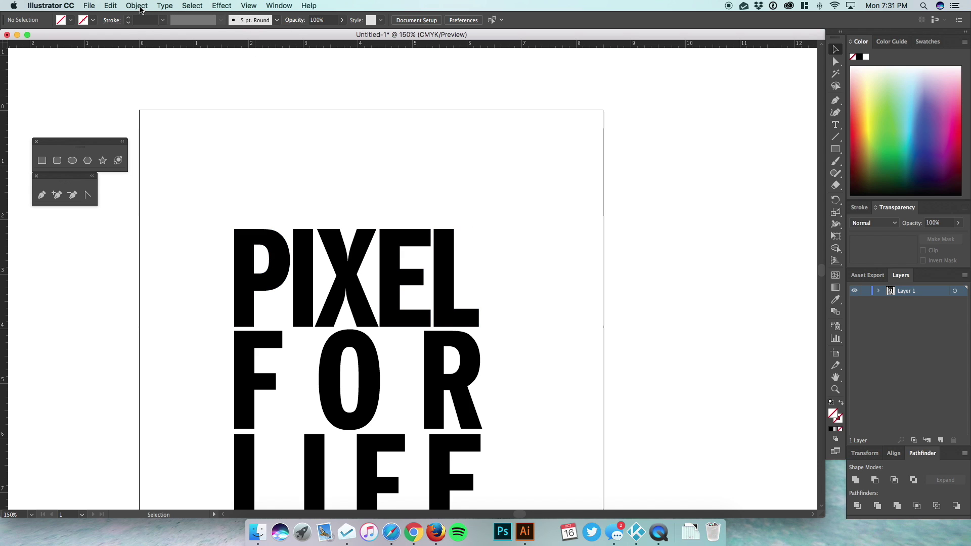
Draw an 8.5 × 1.5 in bar across the artboard top, fill it light green, and divide its width by 3.
key("m")
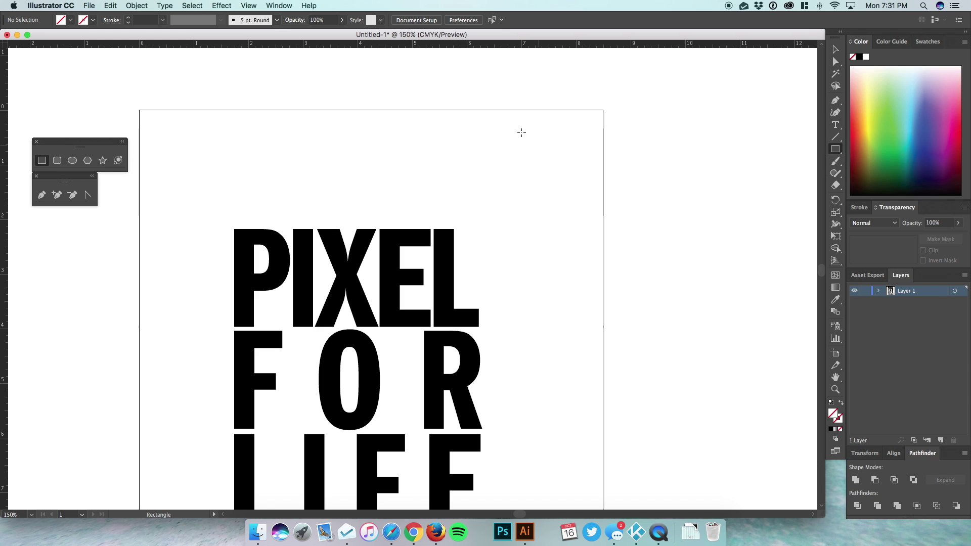
left_click_drag(603, 110, 141, 192)
left_click(835, 49)
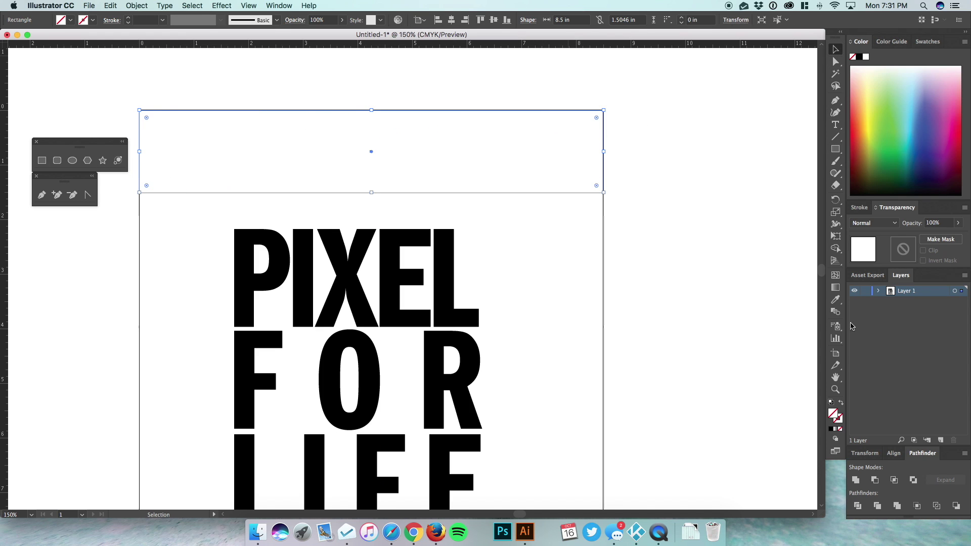
left_click(908, 102)
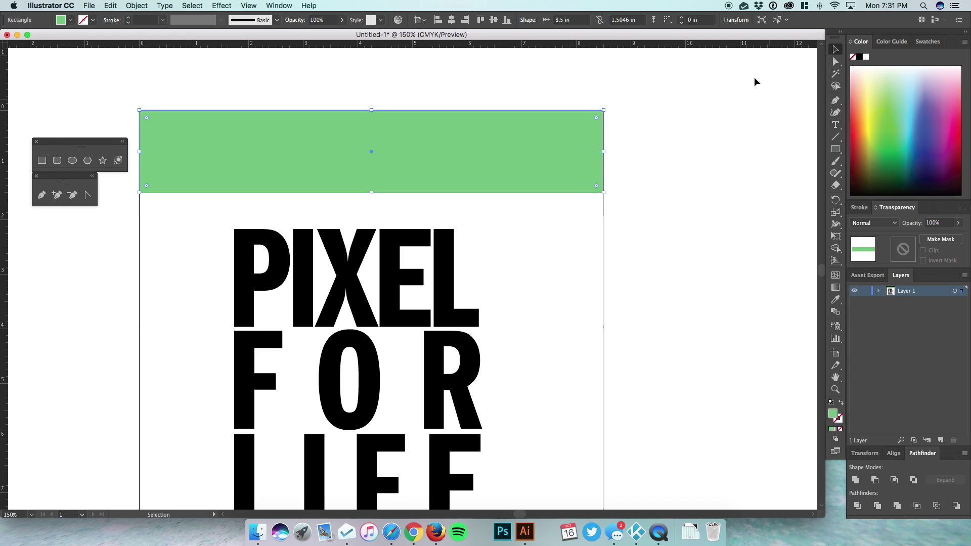
left_click(579, 20)
type("/3")
key("Return")
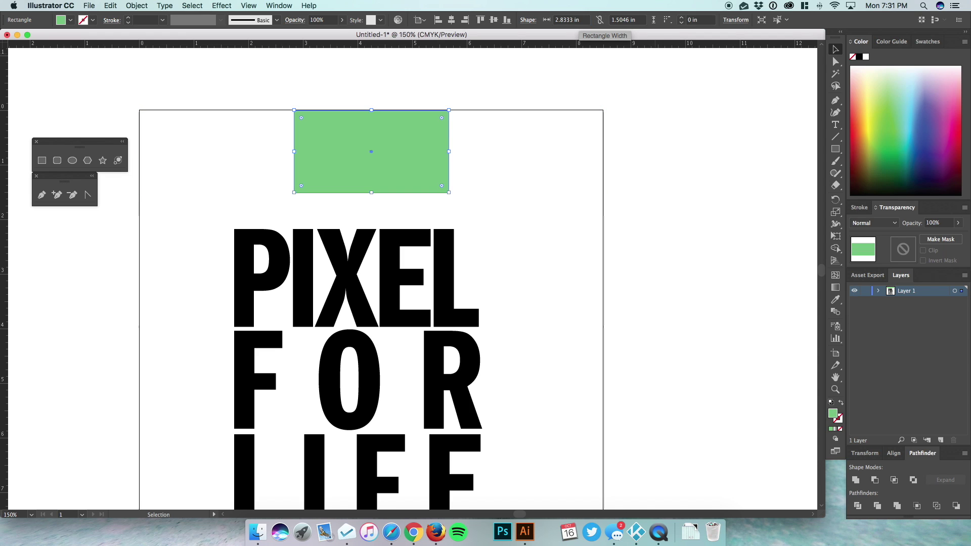
Move the green third into the right column and drag a copy into the middle third.
left_click_drag(398, 141, 553, 142)
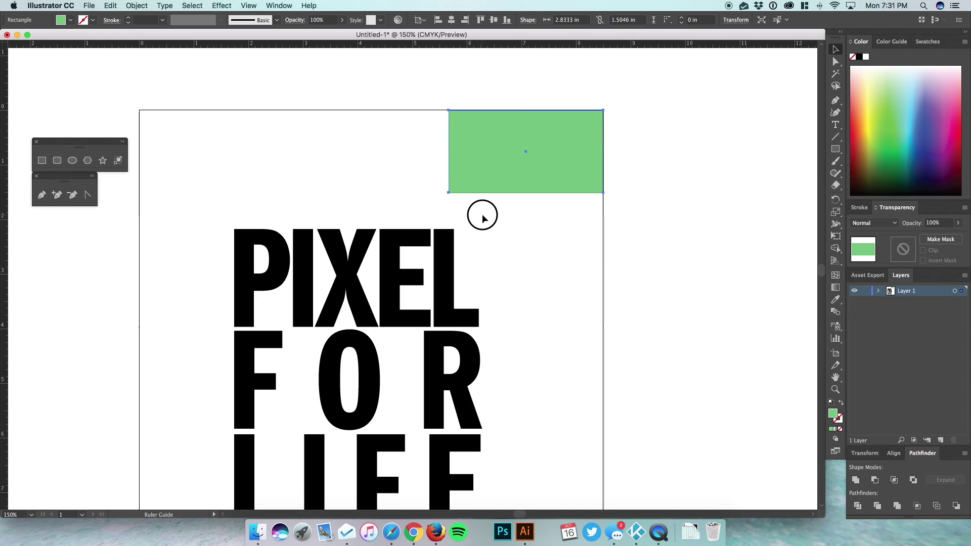
left_click_drag(449, 193, 449, 192)
left_click_drag(522, 180, 383, 183)
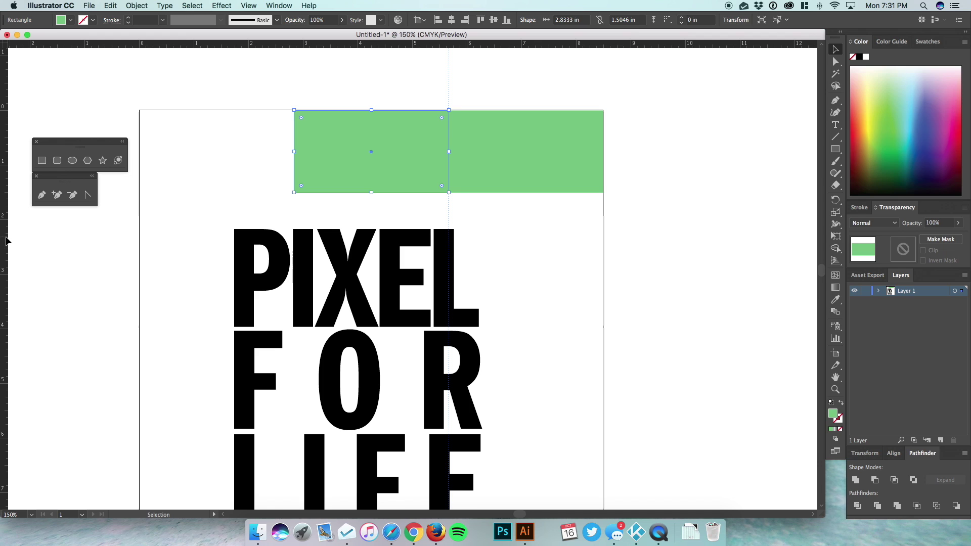
Convert both green rectangles into guides, then delete the two vertical guides over the text.
left_click_drag(263, 204, 292, 195)
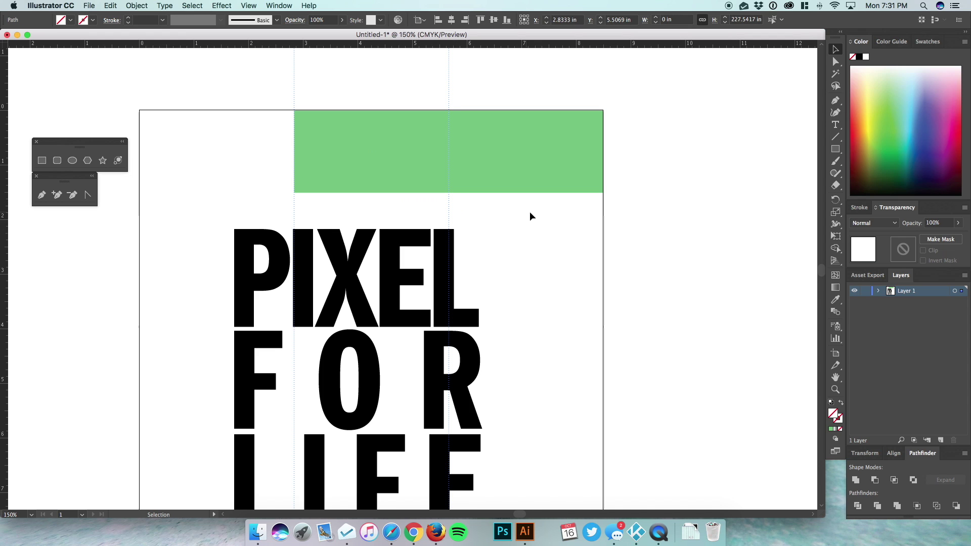
left_click(476, 189, "shift")
key("Delete")
key("ctrl+z")
key("Delete")
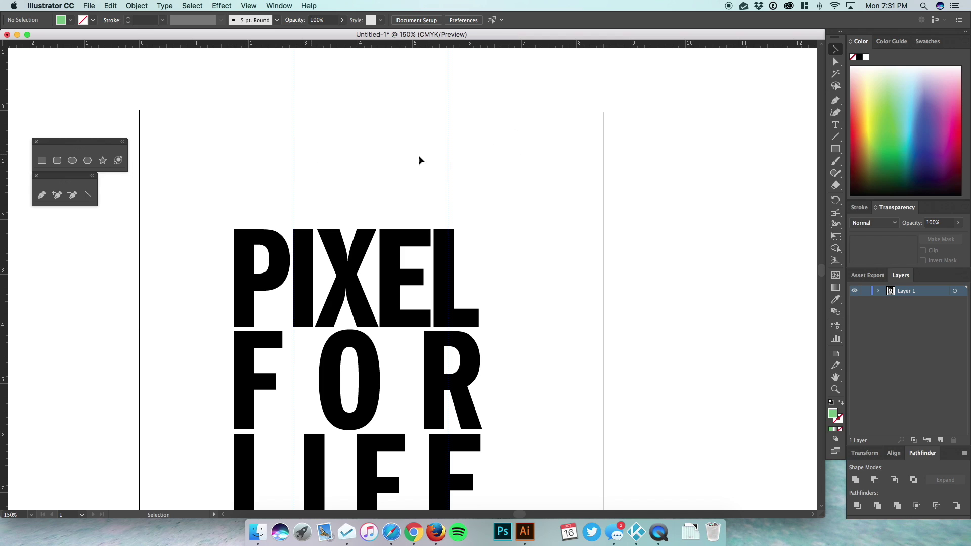
left_click_drag(526, 152, 272, 192)
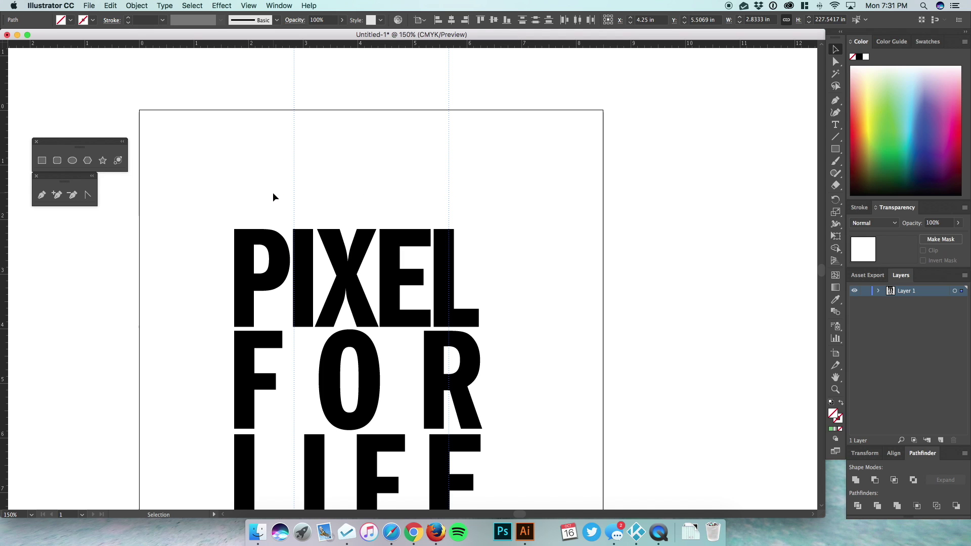
key("Delete")
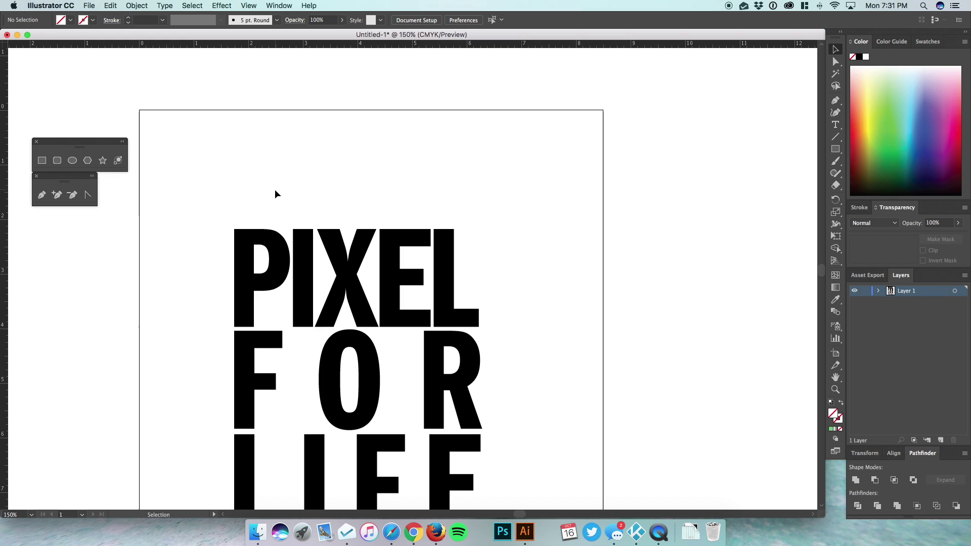
Draw a wide rectangle spanning the top of the artboard.
key("m")
scroll(273, 193, "left", 1)
mouse_move(148, 106)
left_mouse_down()
mouse_move(605, 178)
mouse_move(613, 188)
left_mouse_up()
Open Object > Path > Split Into Grid and set Columns to 3.
left_click(136, 5)
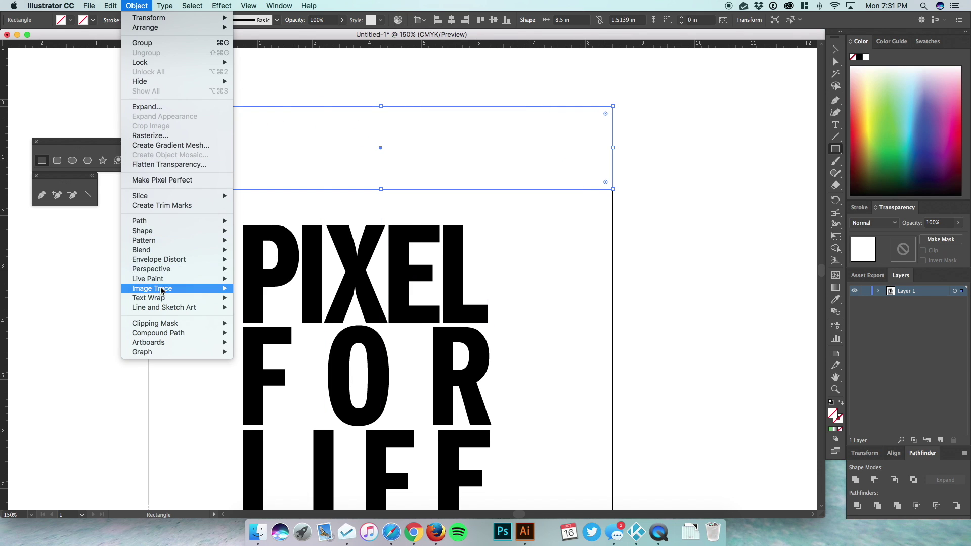
mouse_move(162, 223)
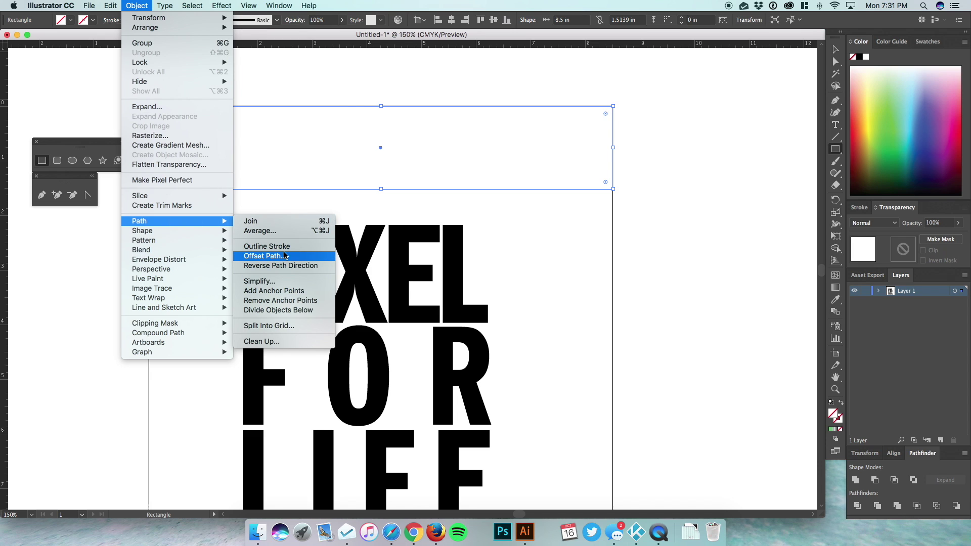
left_click(281, 328)
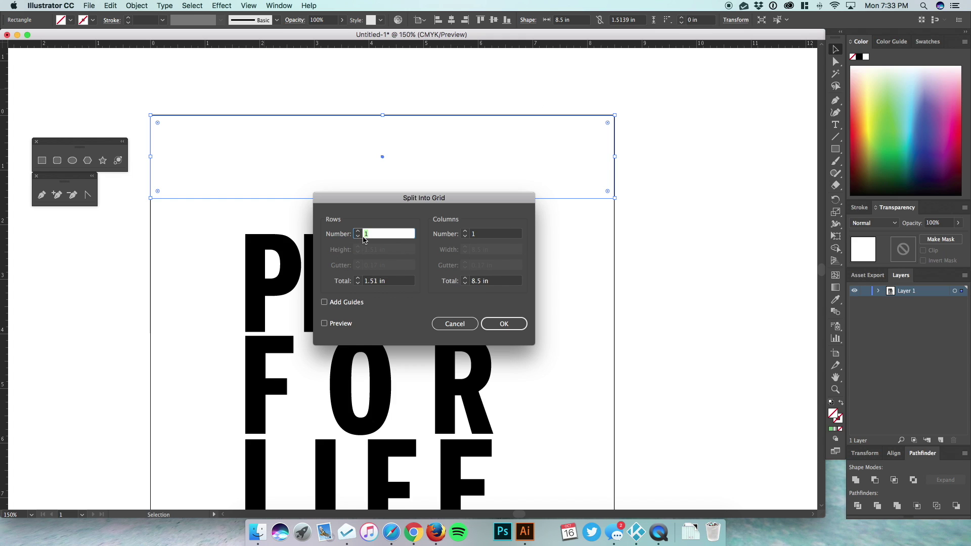
type("0")
left_click(474, 233)
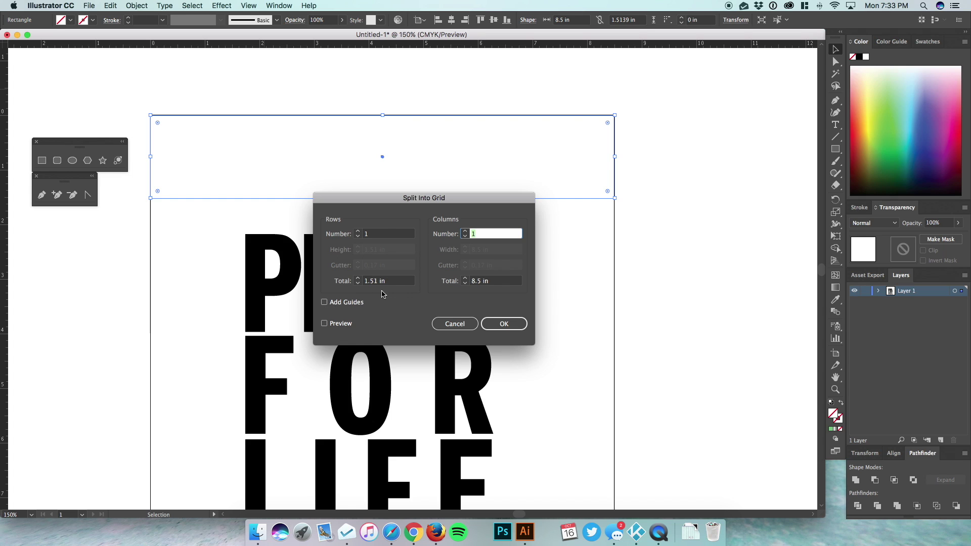
type("3")
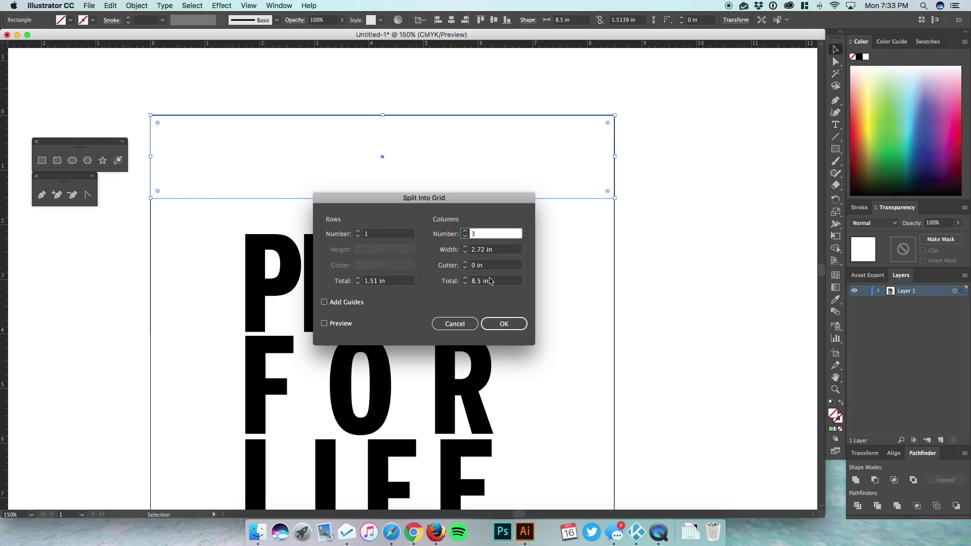
left_click(496, 268)
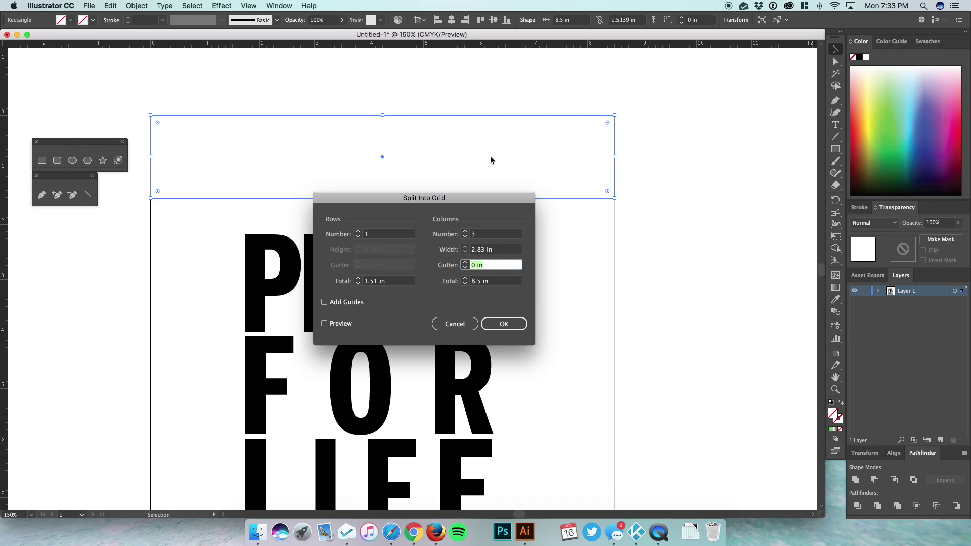
Set a 10px column gutter with Add Guides and Preview on, and apply the split.
type("15px")
left_click(493, 281)
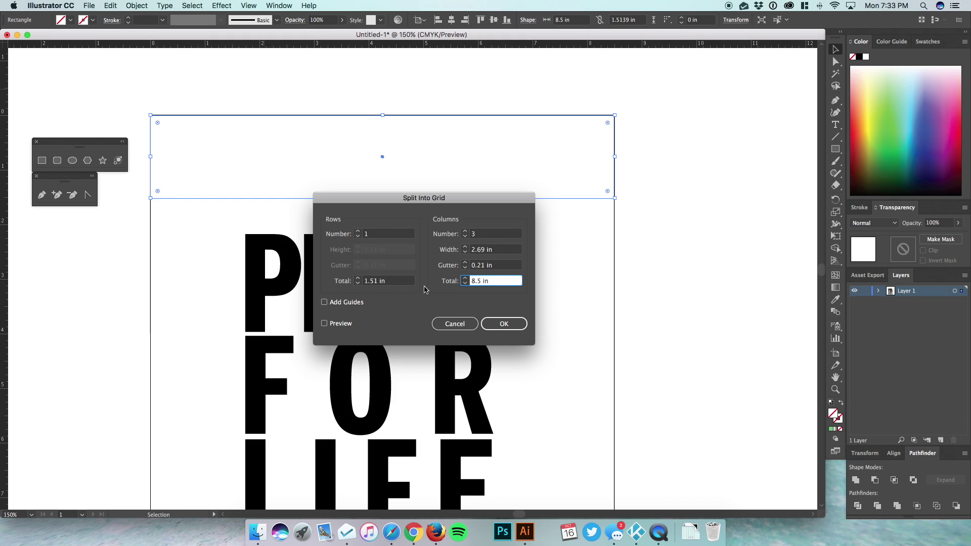
left_click(339, 302)
left_click(328, 323)
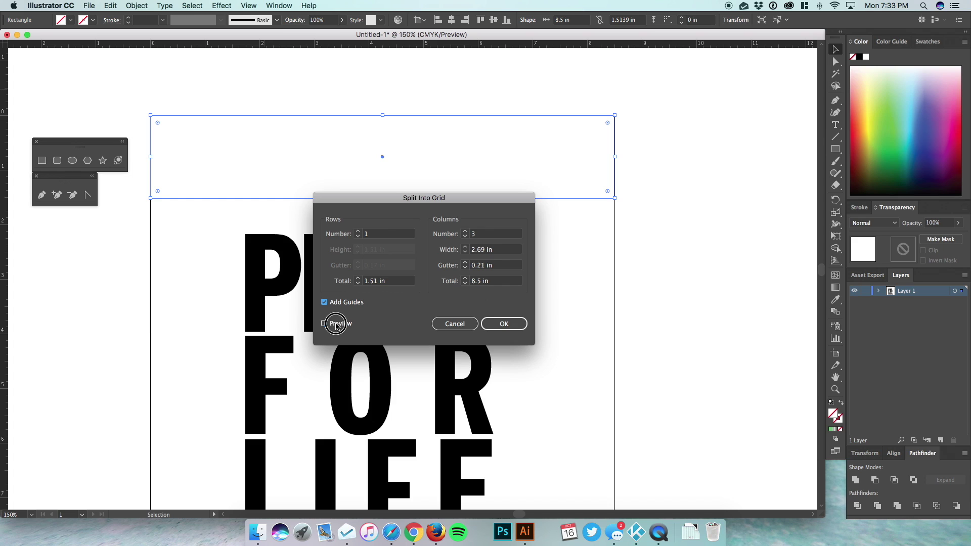
left_click(498, 265)
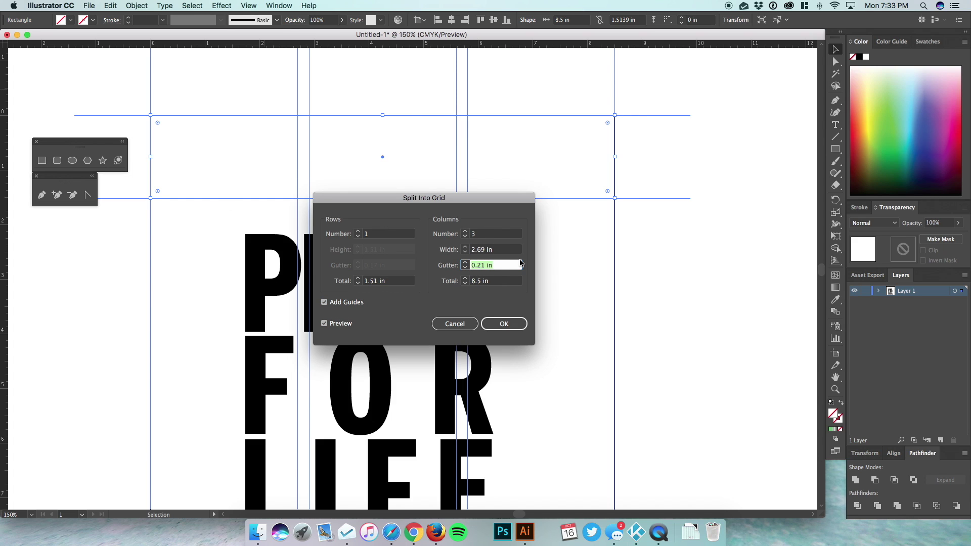
type("10px")
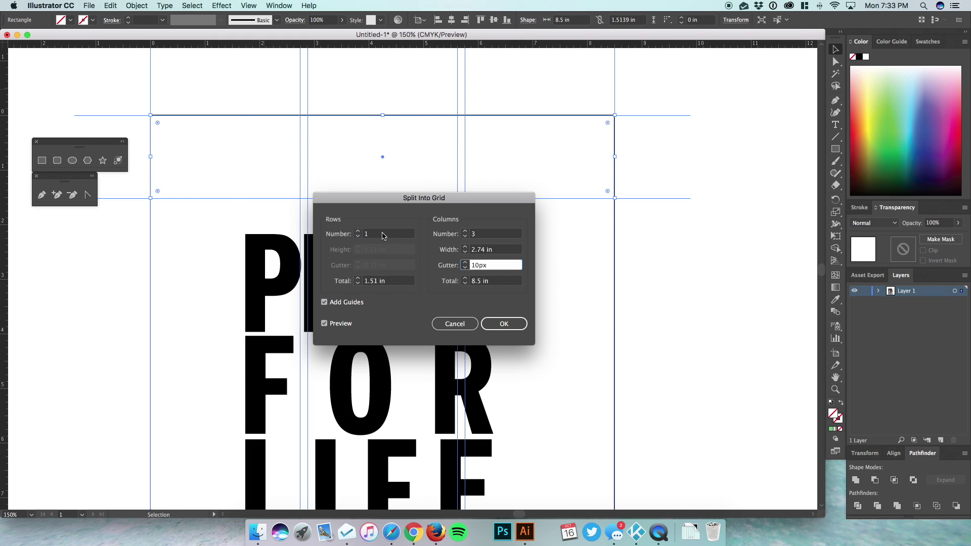
left_click(354, 236)
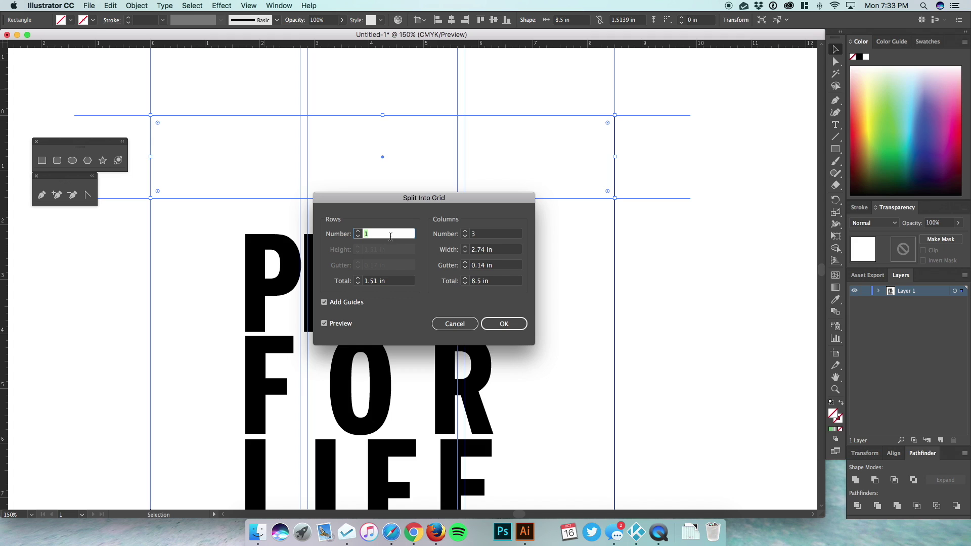
left_click(515, 325)
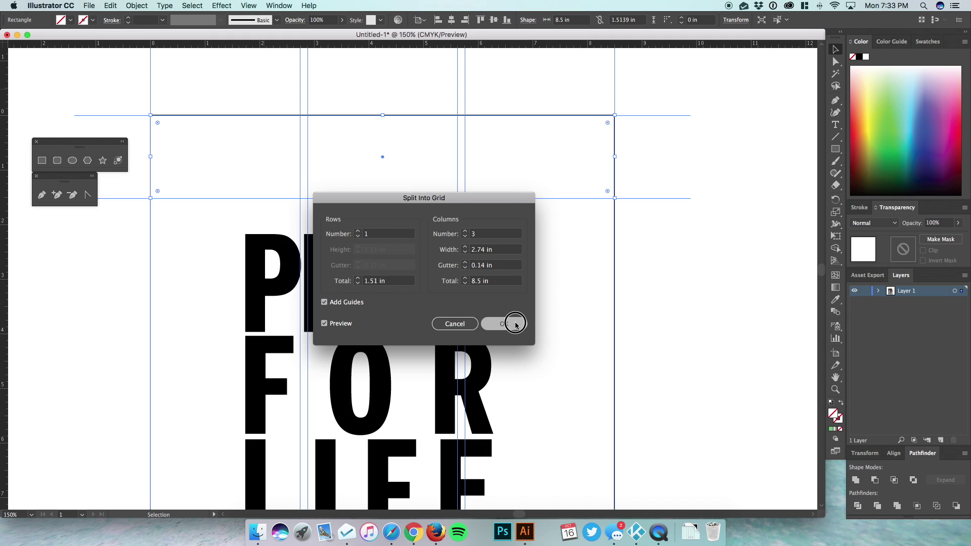
left_click(738, 229)
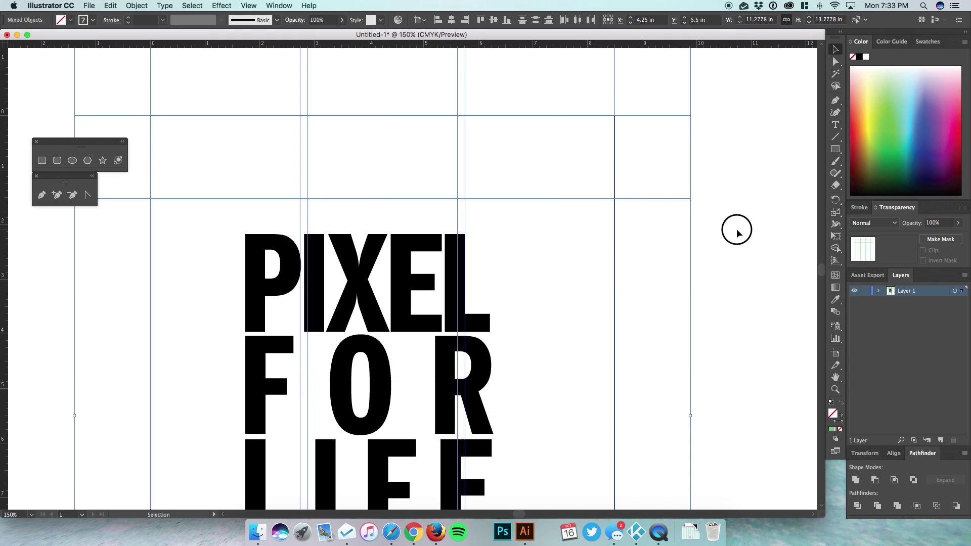
Measure the letter P in PIXEL with the Measure Tool, reading about 1.79 in tall.
left_click(574, 197)
left_click(516, 170)
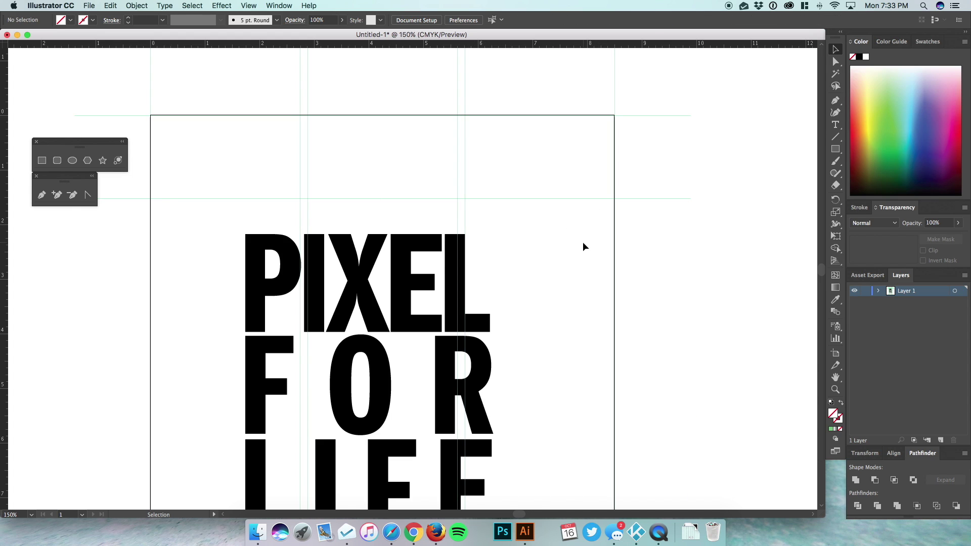
left_click_drag(533, 283, 550, 260)
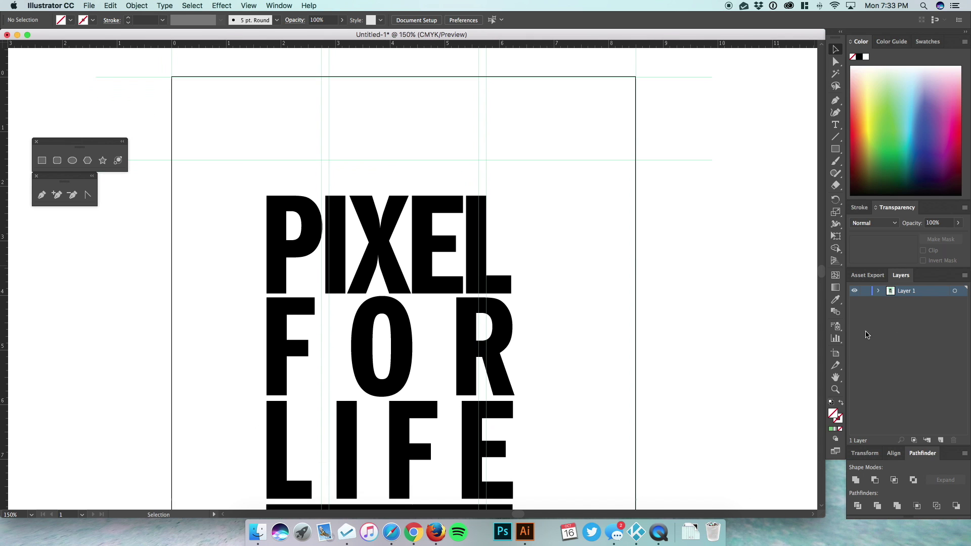
left_click_drag(836, 299, 870, 314)
left_click_drag(267, 196, 268, 293)
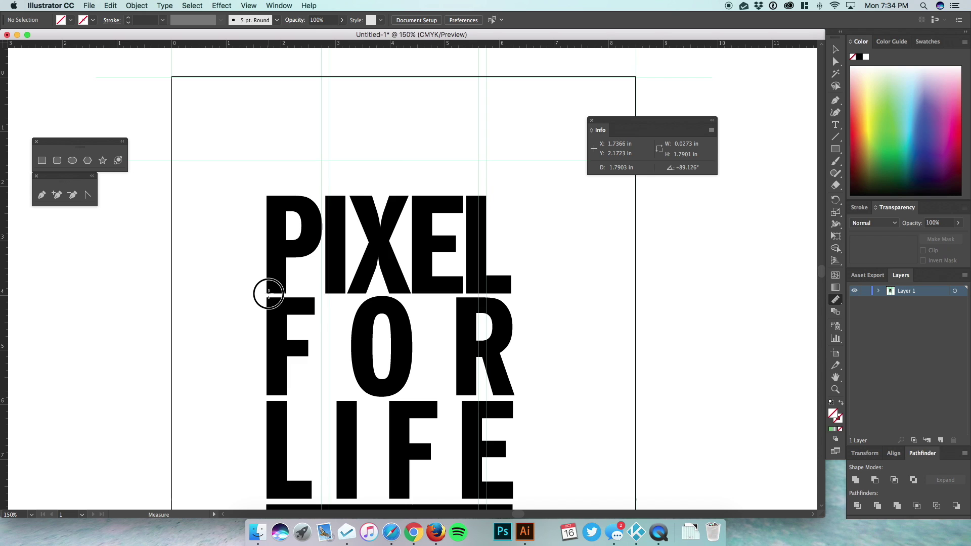
left_click(836, 151)
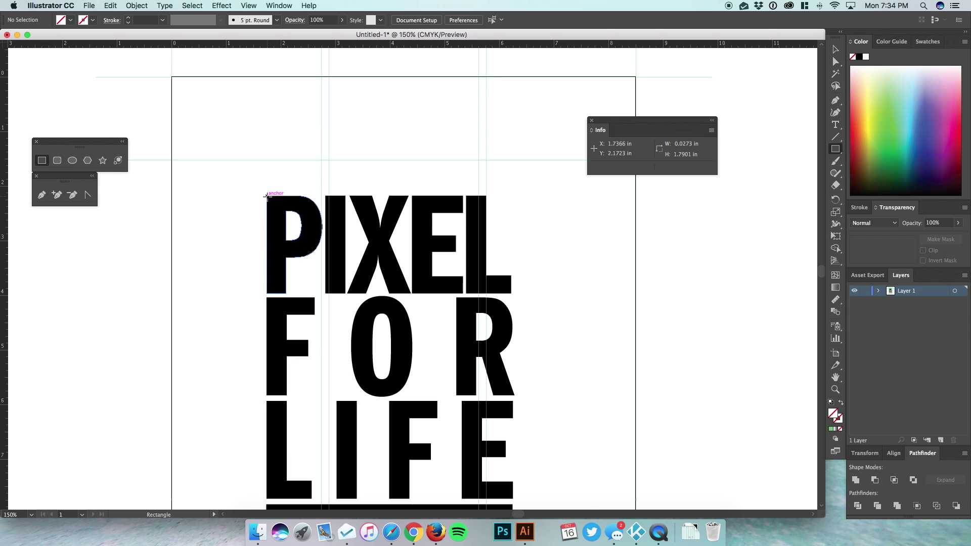
Draw a light green bar as tall as the P, check its height, and move it left.
left_click_drag(266, 195, 249, 292)
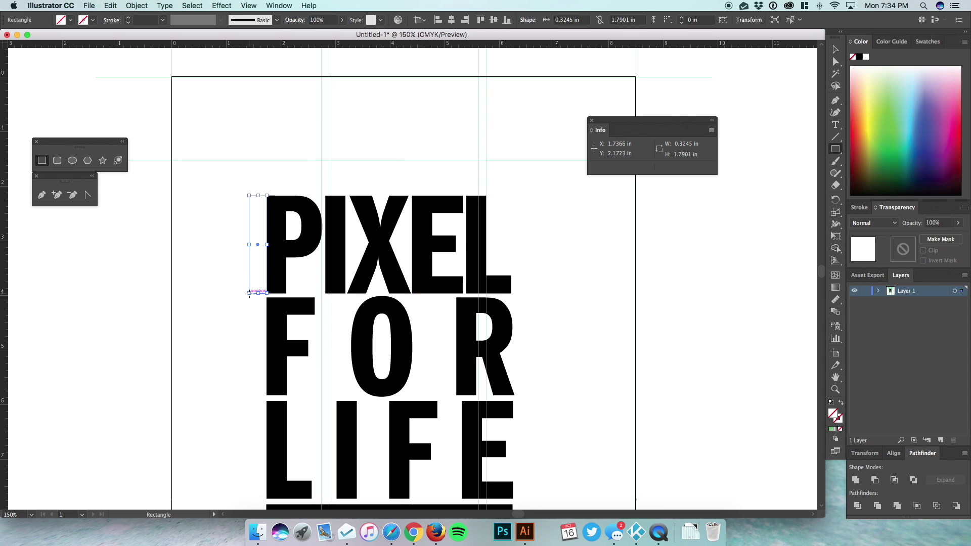
left_click(835, 49)
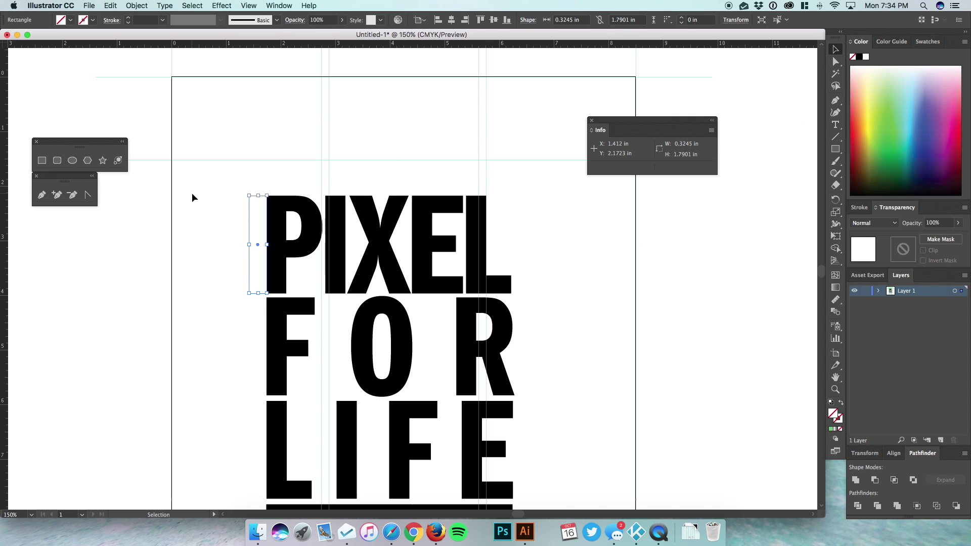
left_click(881, 97)
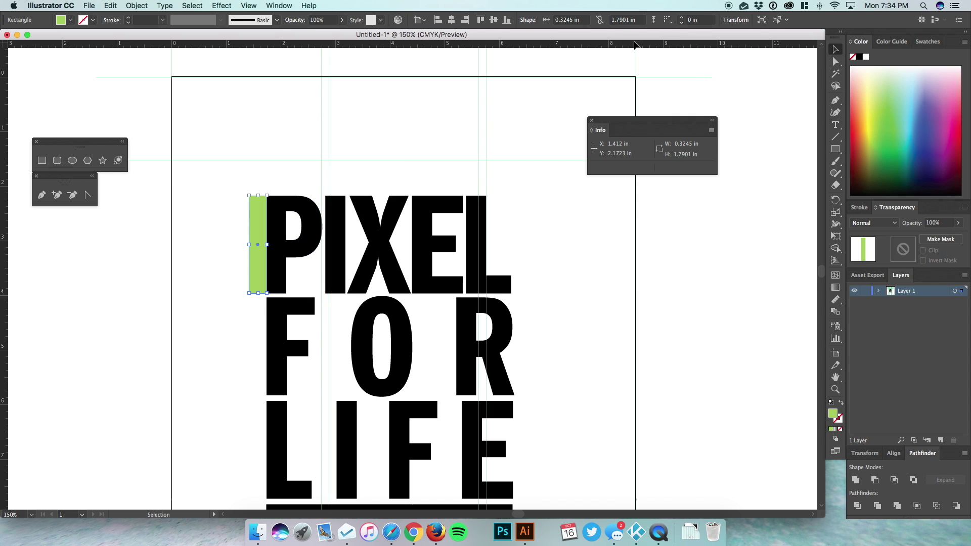
left_click(630, 20)
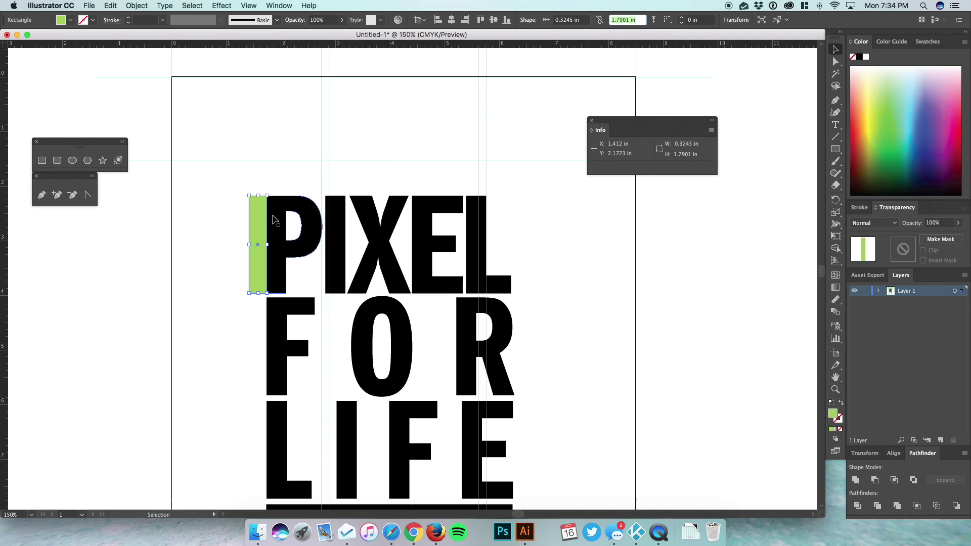
left_click_drag(256, 219, 240, 219)
Delete the green bar and the remaining column guides.
left_click(227, 175)
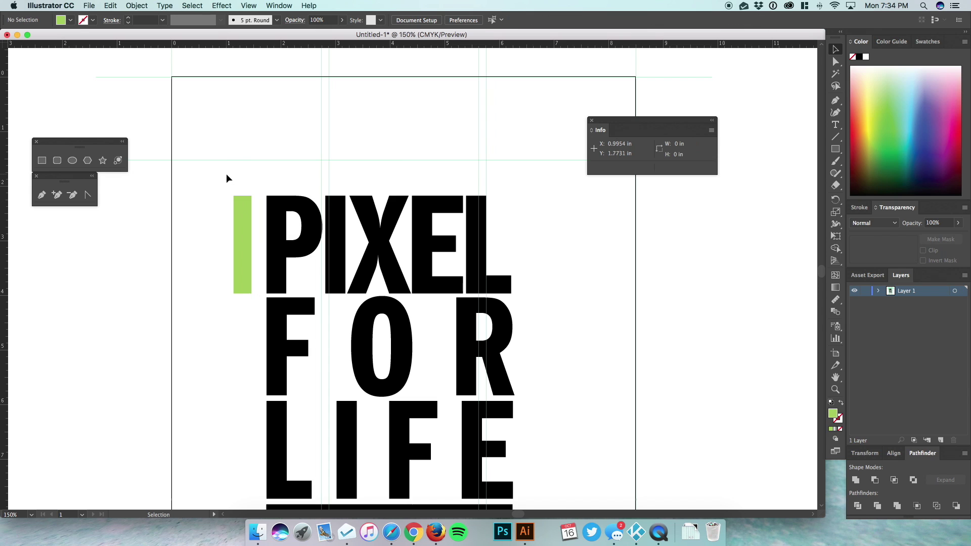
left_click(245, 208)
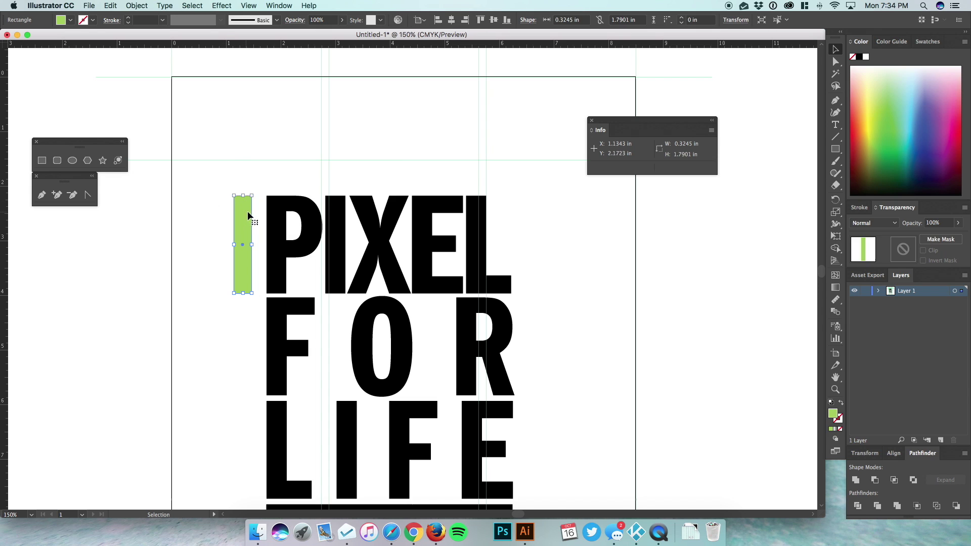
key("Delete")
left_click_drag(260, 178, 575, 136)
key("Delete")
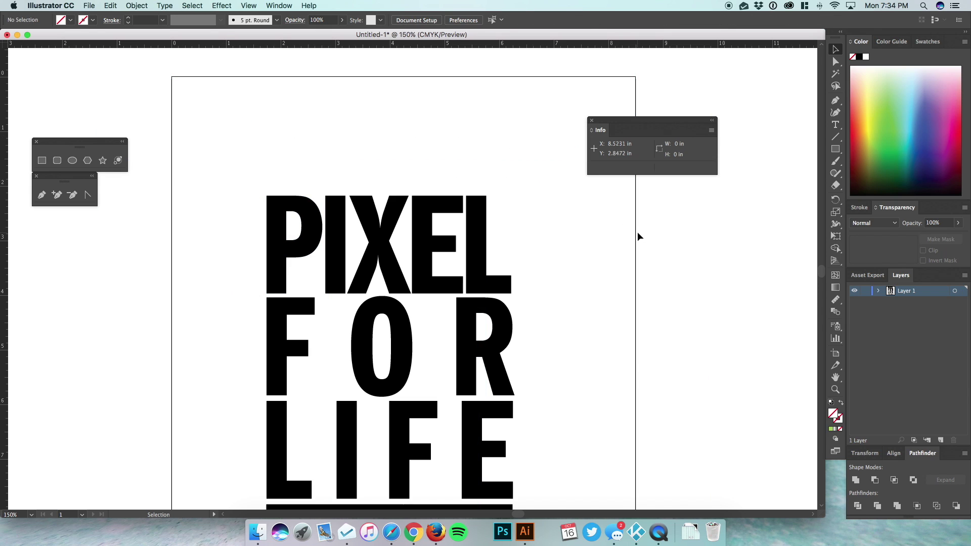